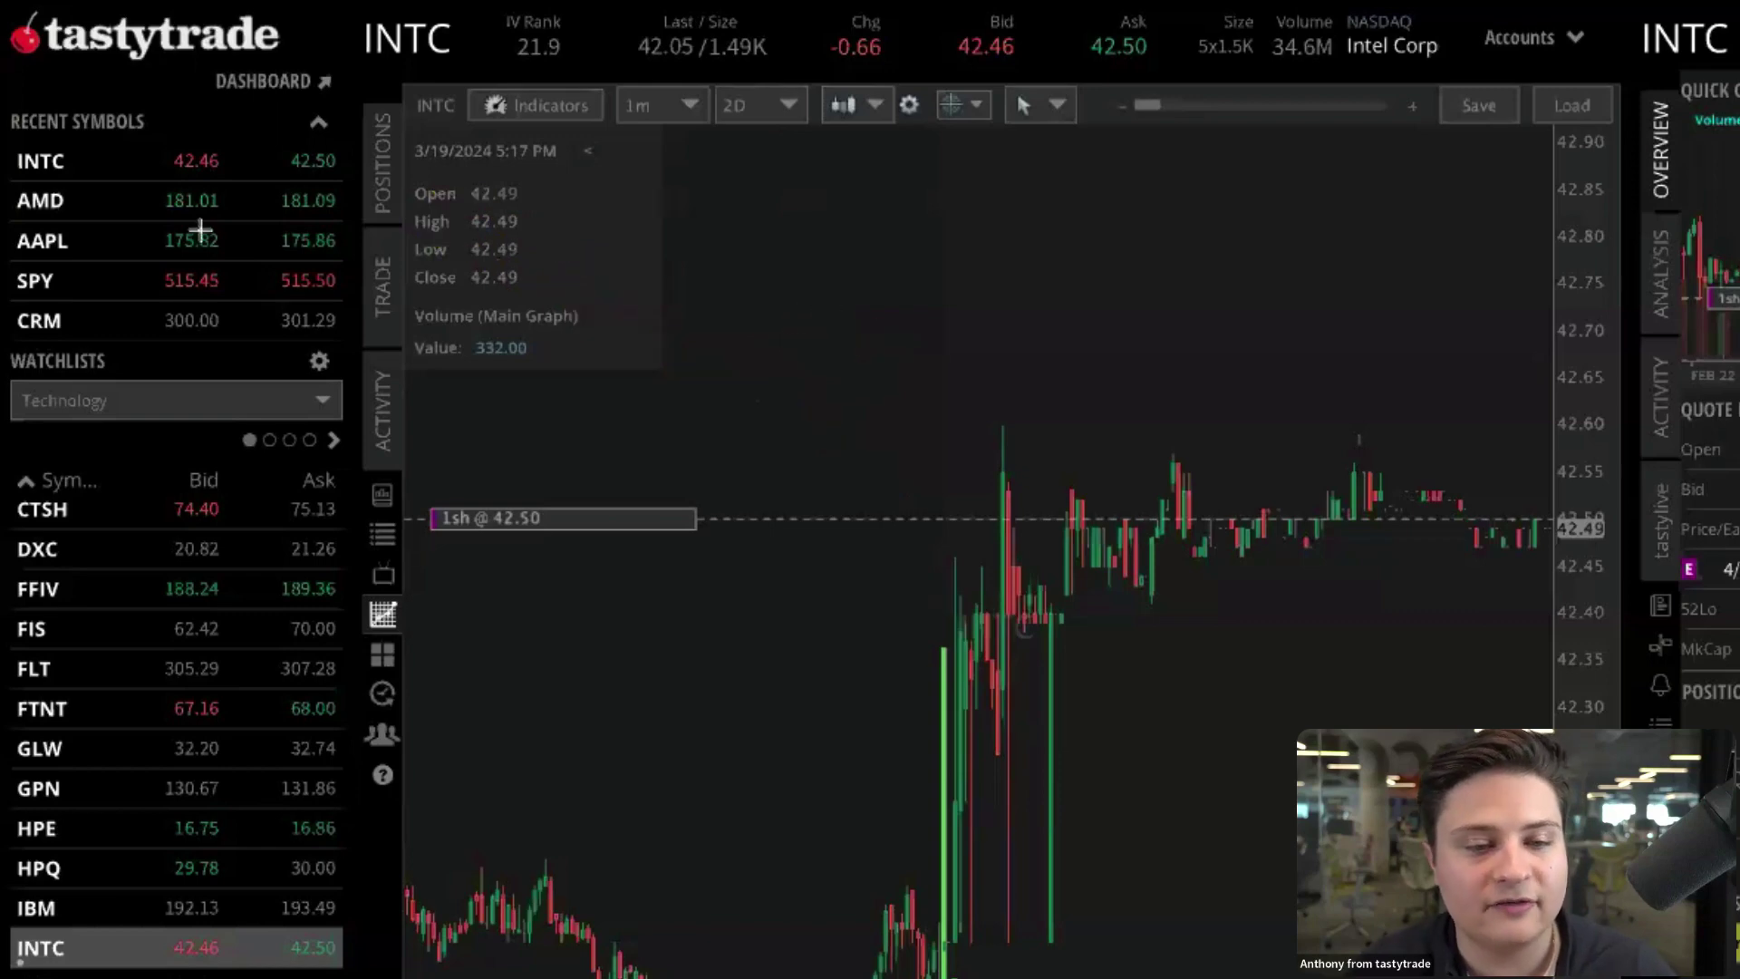
# On the Positions tab, expand INTC and open the action menu for its 1-share lot at 42.50
pyautogui.click(368, 168)
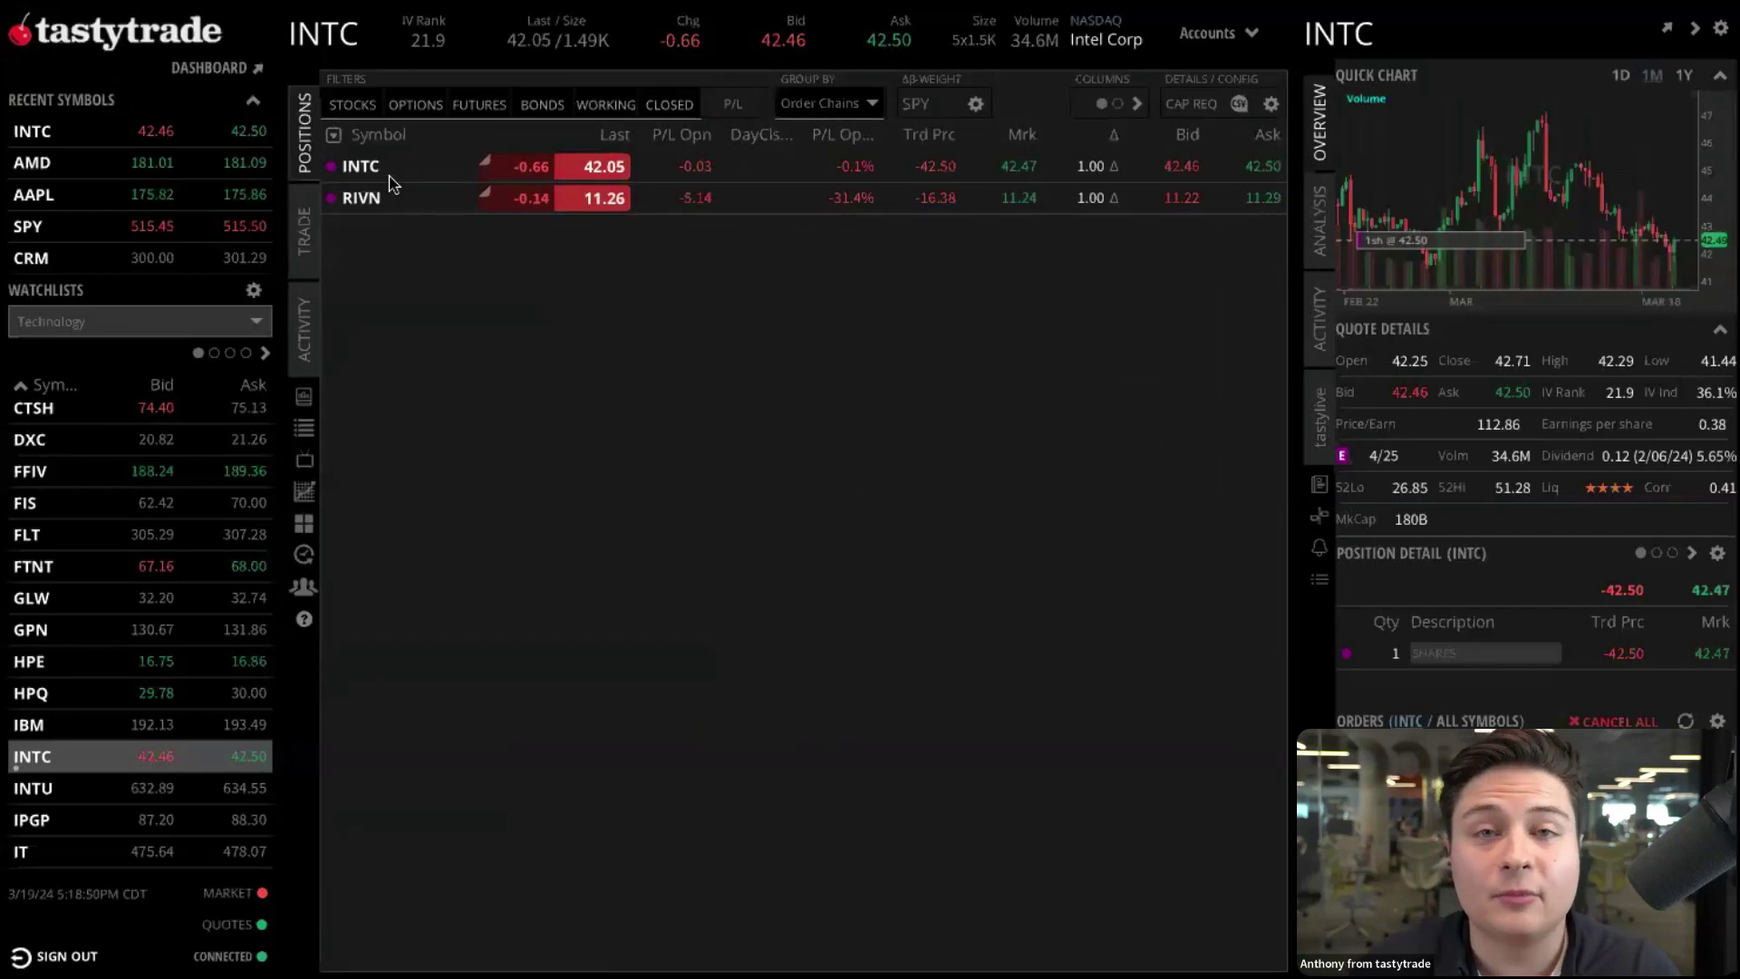
pyautogui.click(374, 173)
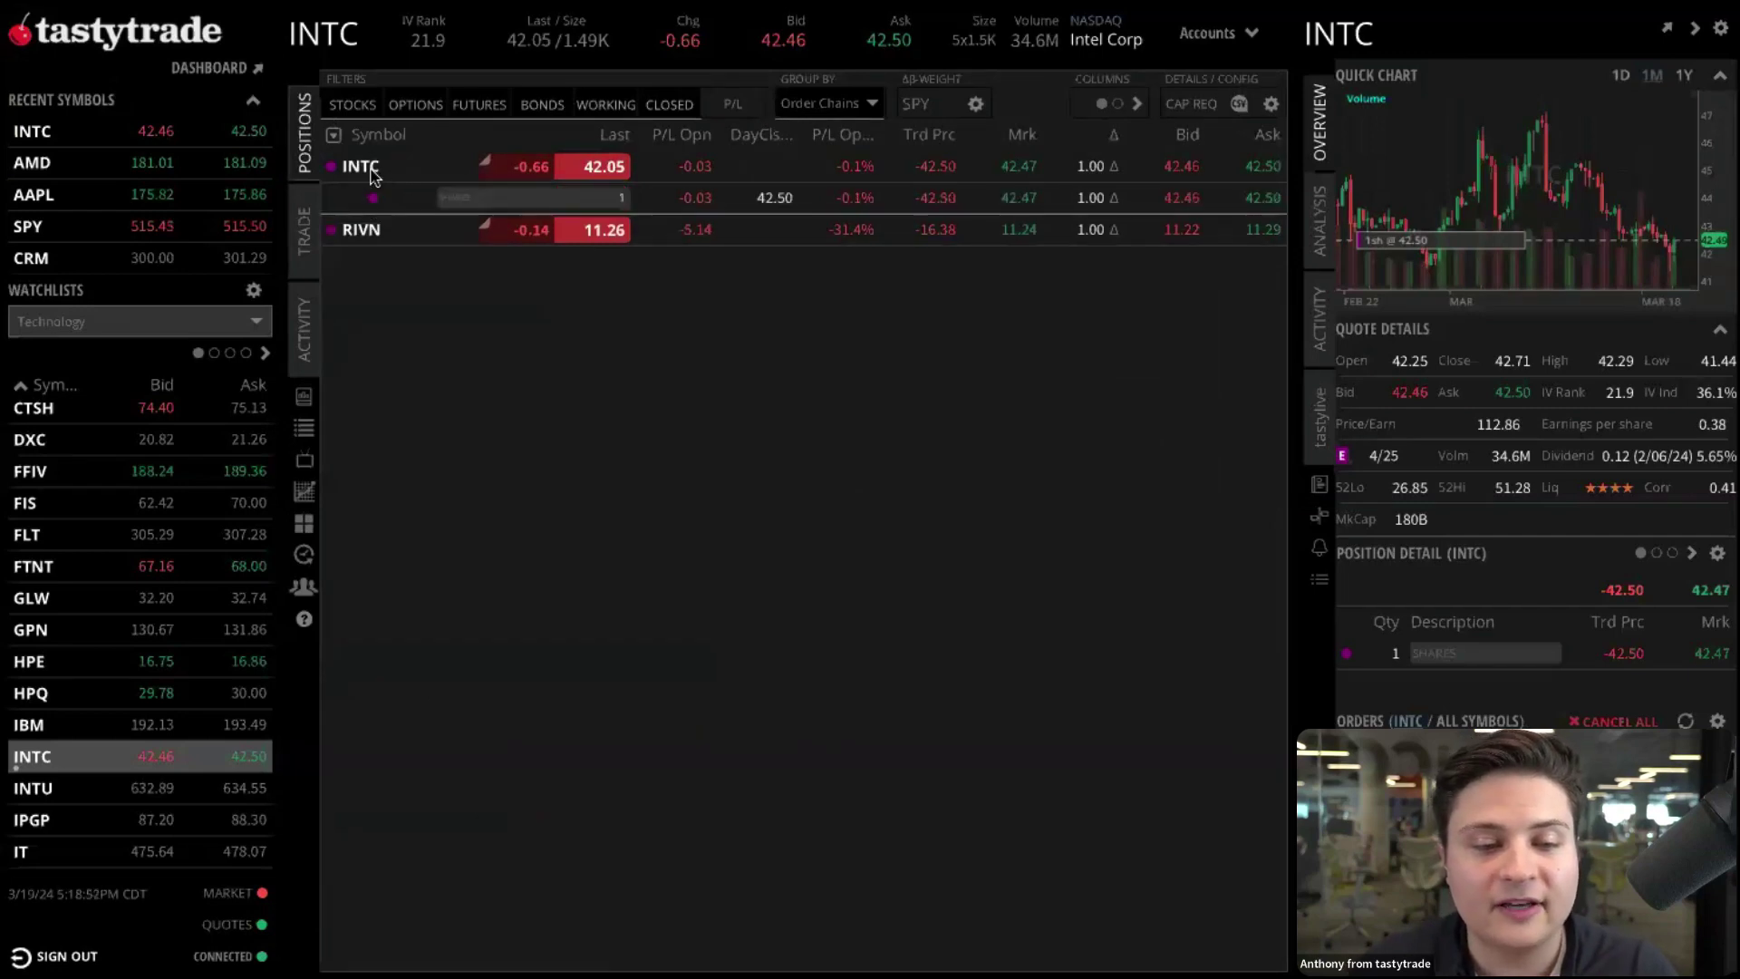
pyautogui.rightClick(415, 197)
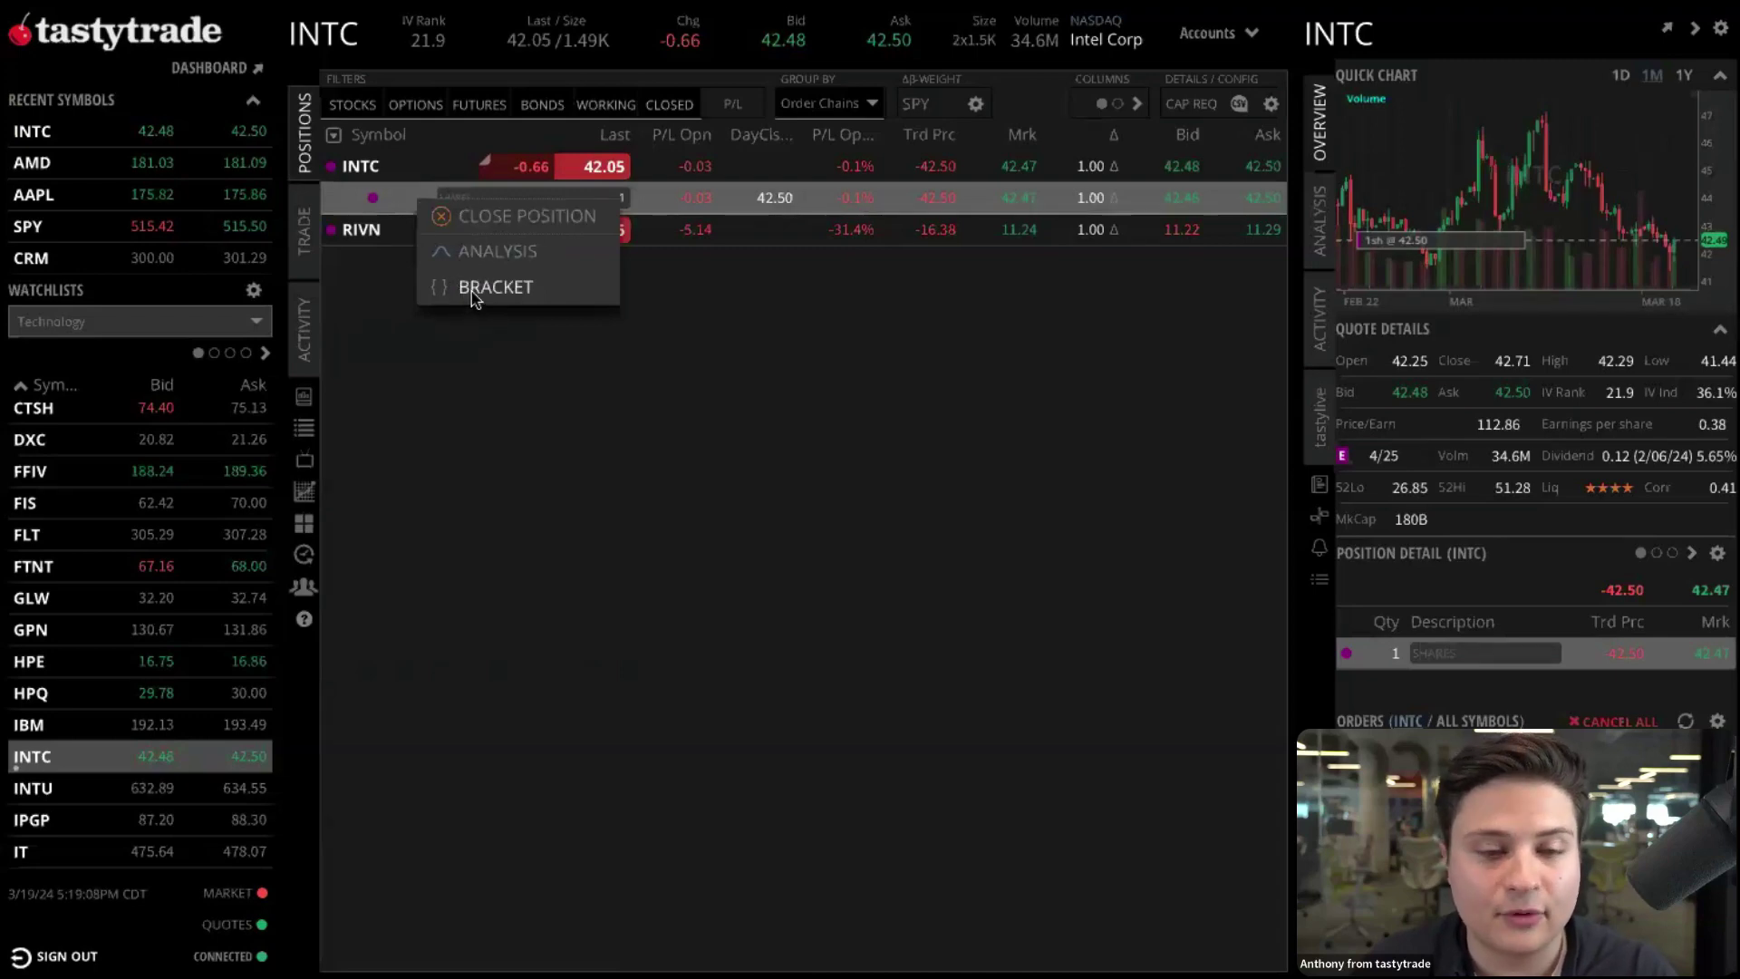
# Start a Bracket order on the INTC shares and change its profit limit price to 43.00
pyautogui.click(471, 288)
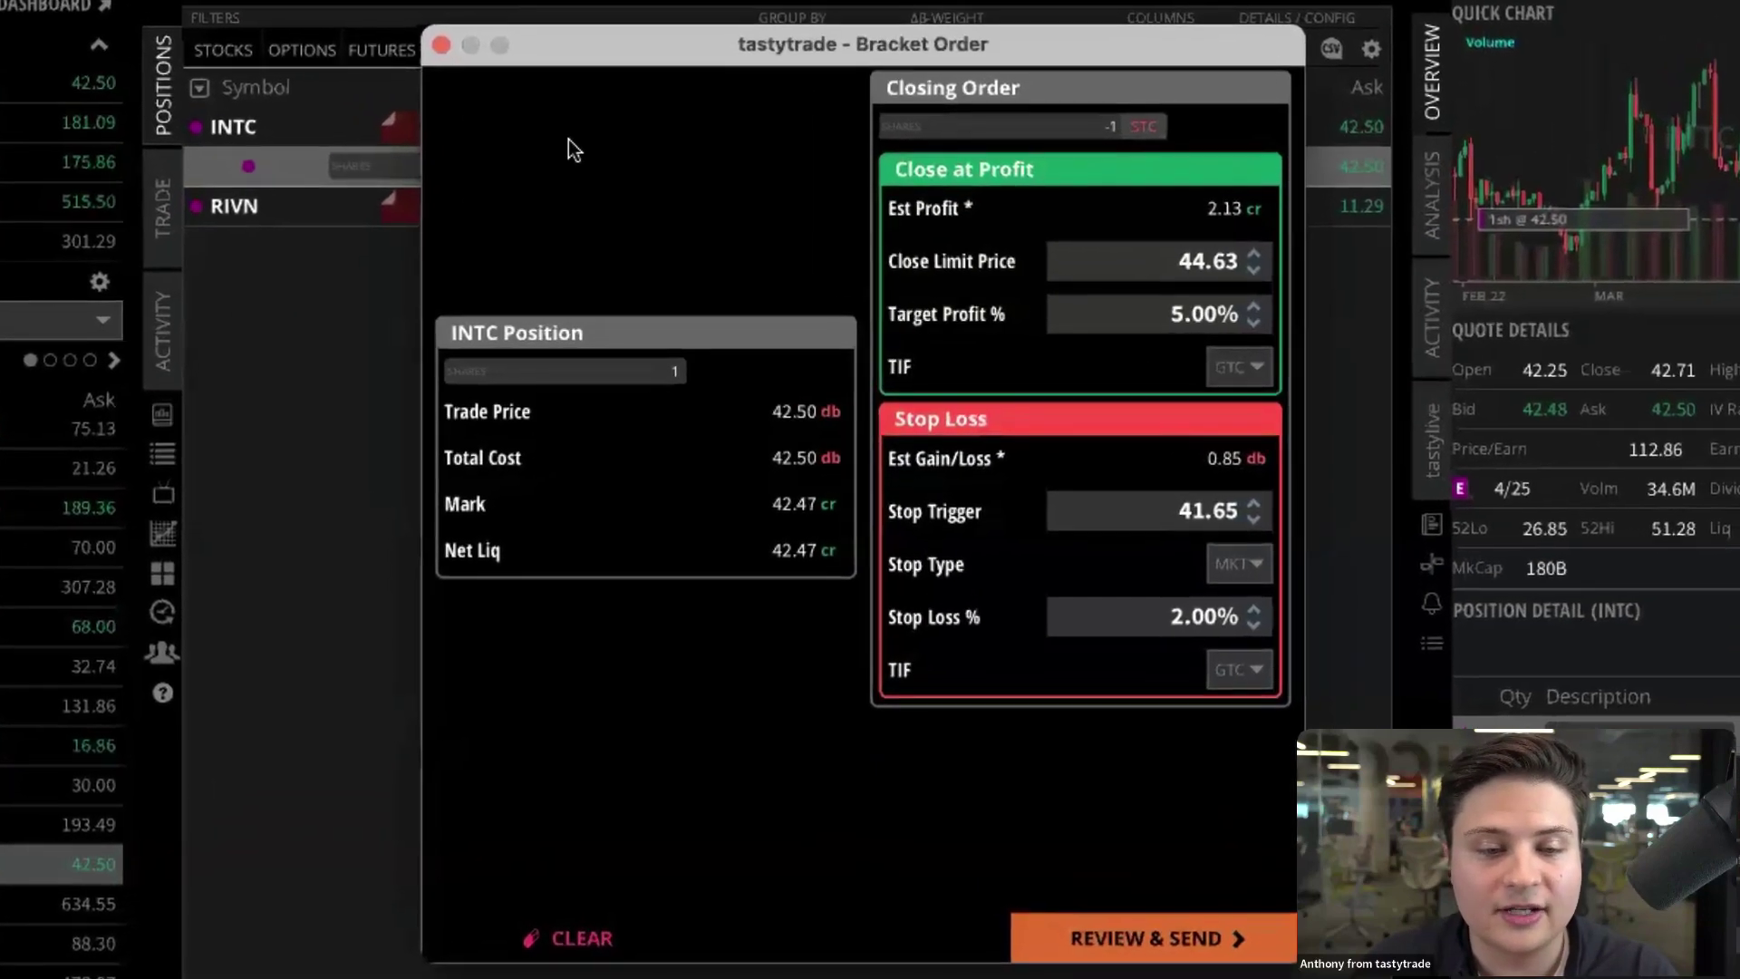
pyautogui.moveTo(677, 45); pyautogui.dragTo(651, 57)
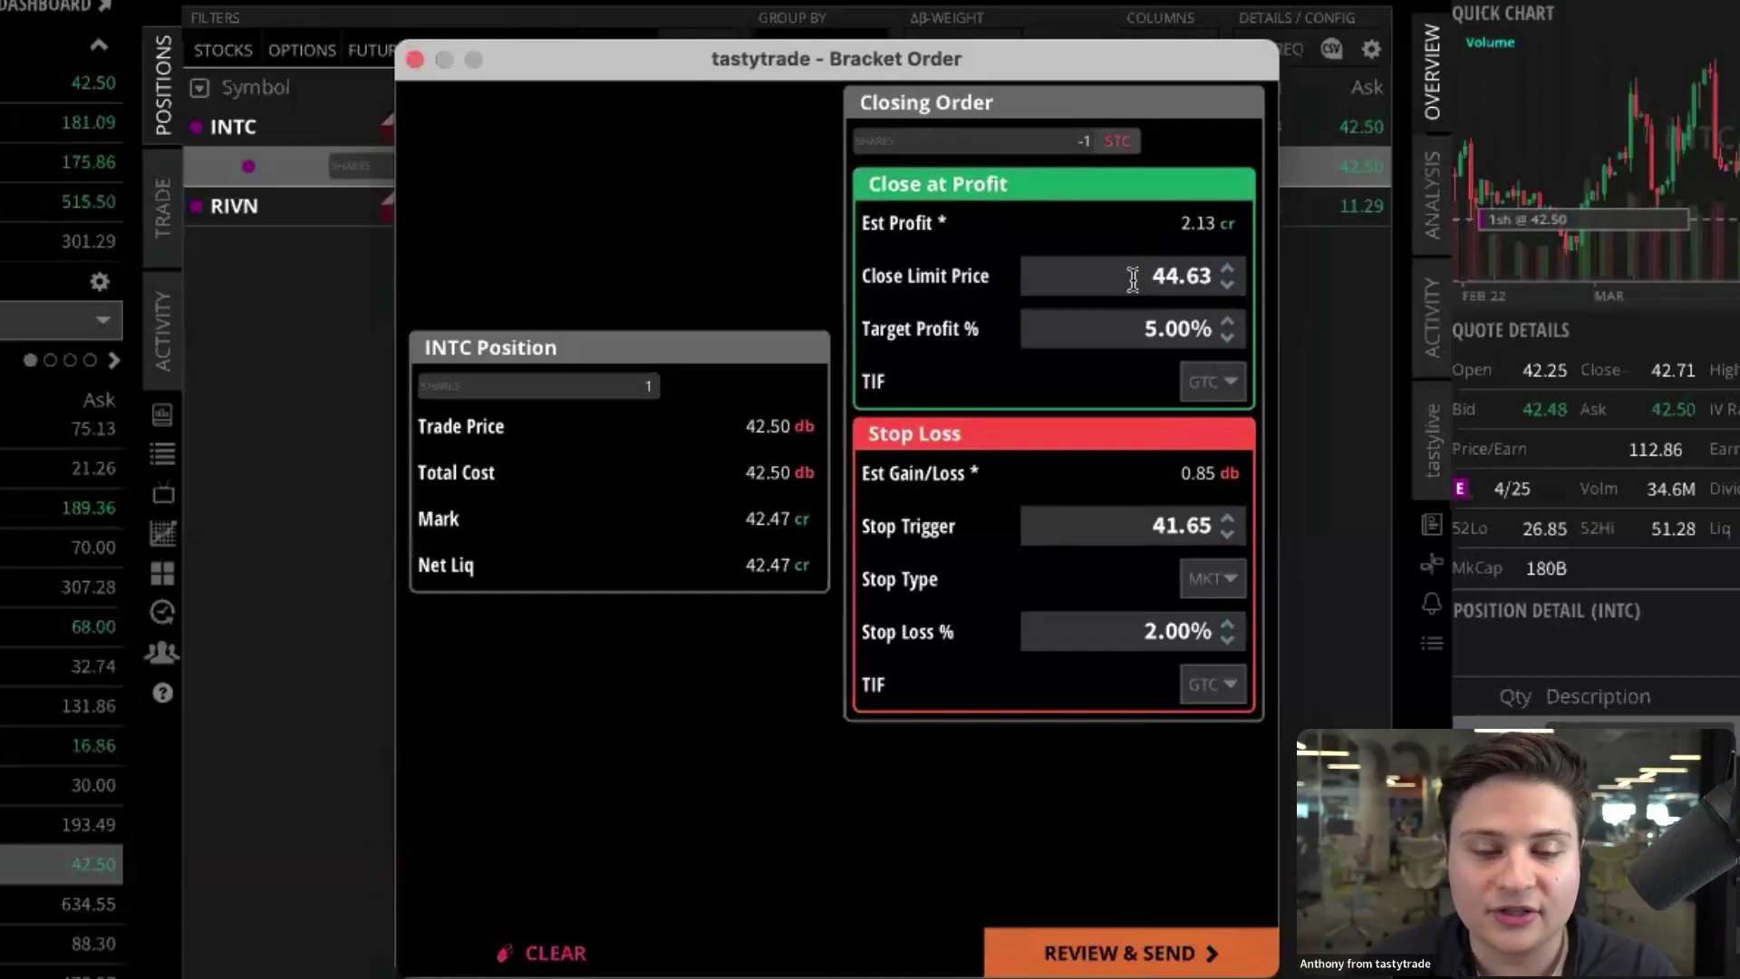
pyautogui.moveTo(1143, 279); pyautogui.dragTo(1208, 280)
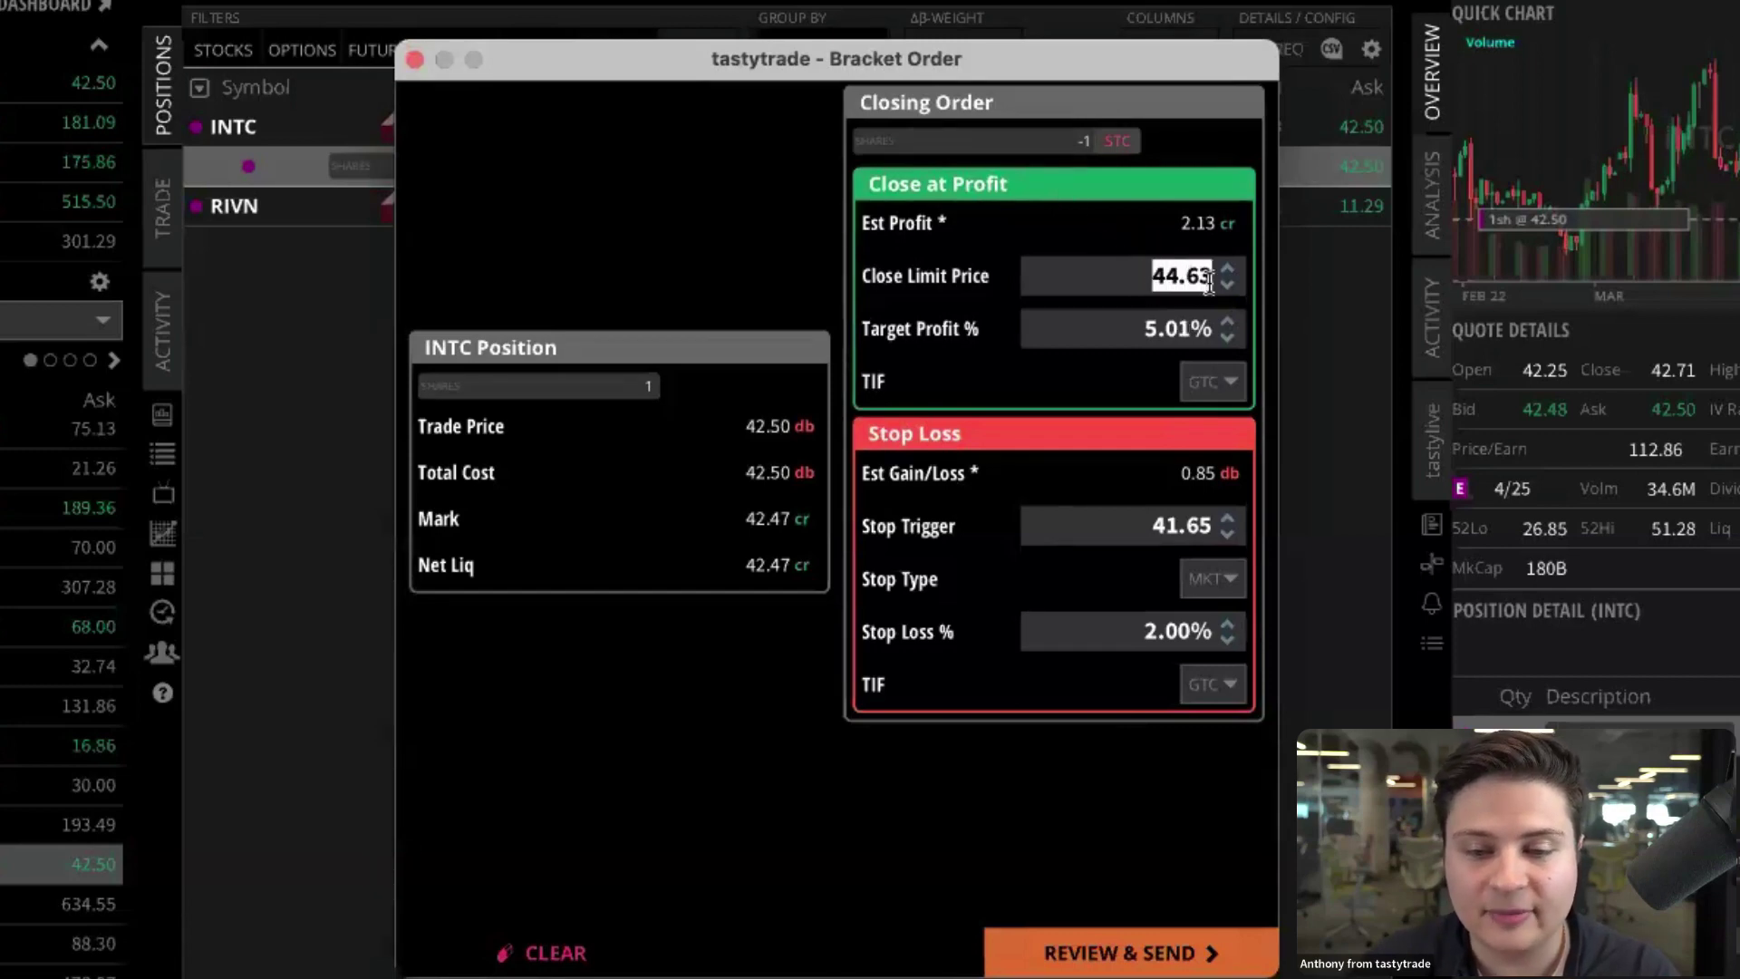
pyautogui.write('43.00')
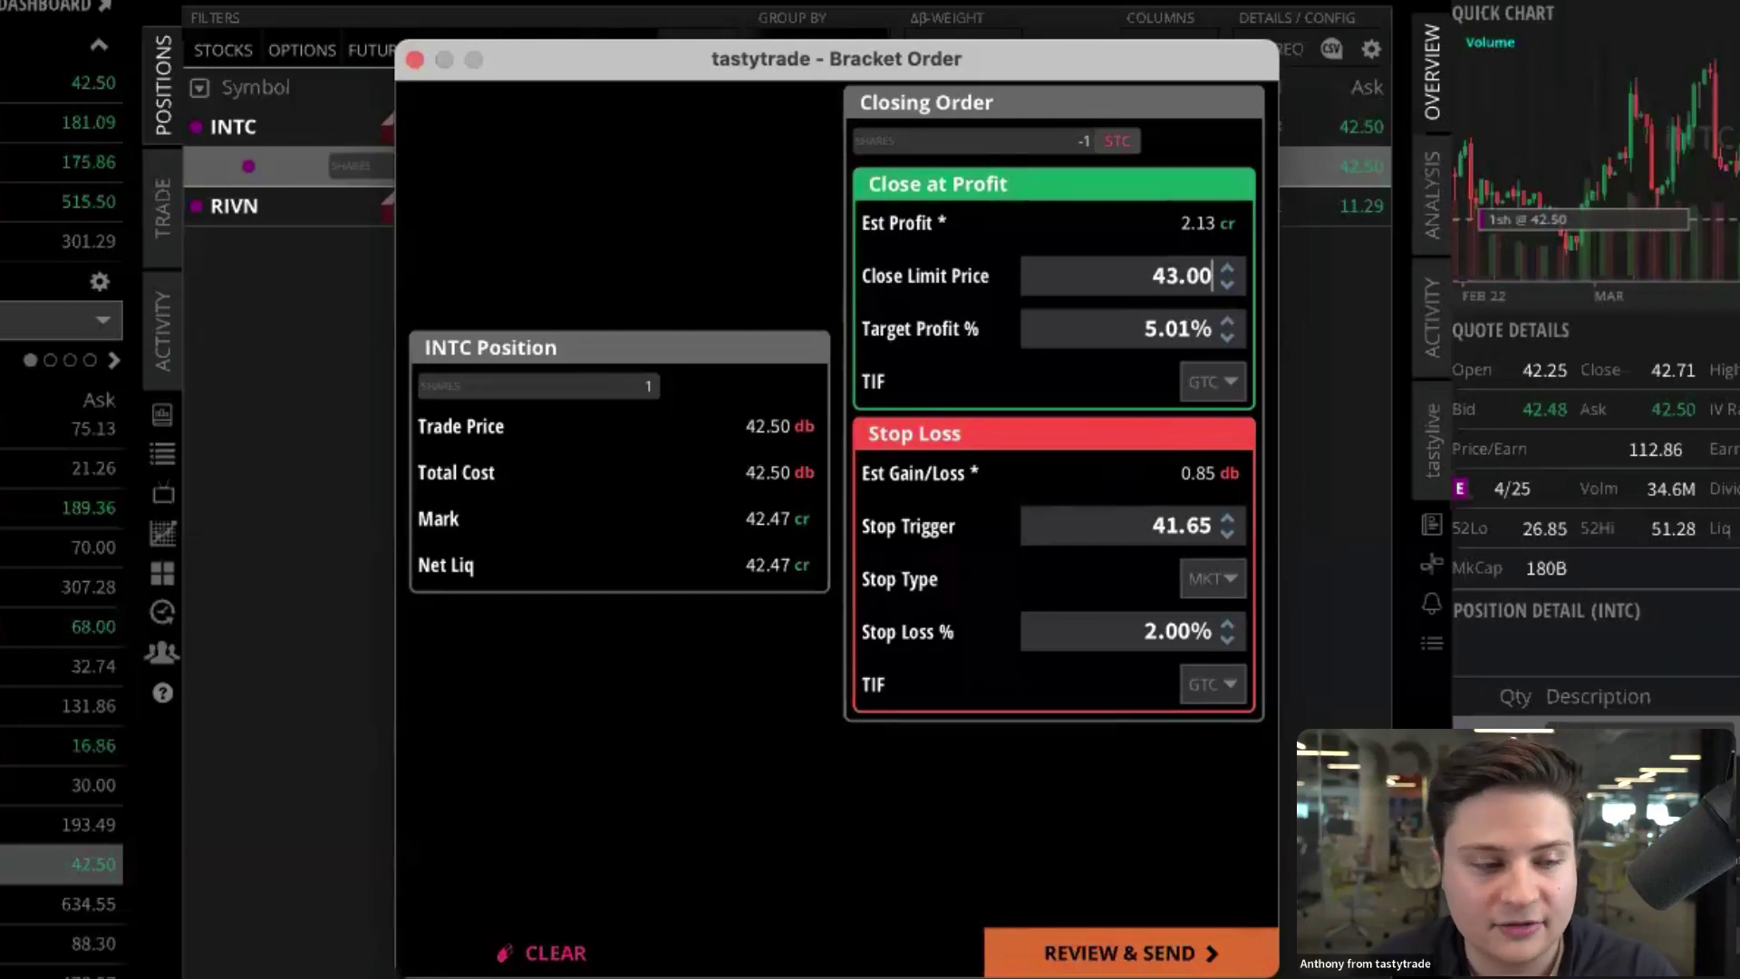
pyautogui.press('Return')
pyautogui.moveTo(670, 464); pyautogui.dragTo(1158, 571)
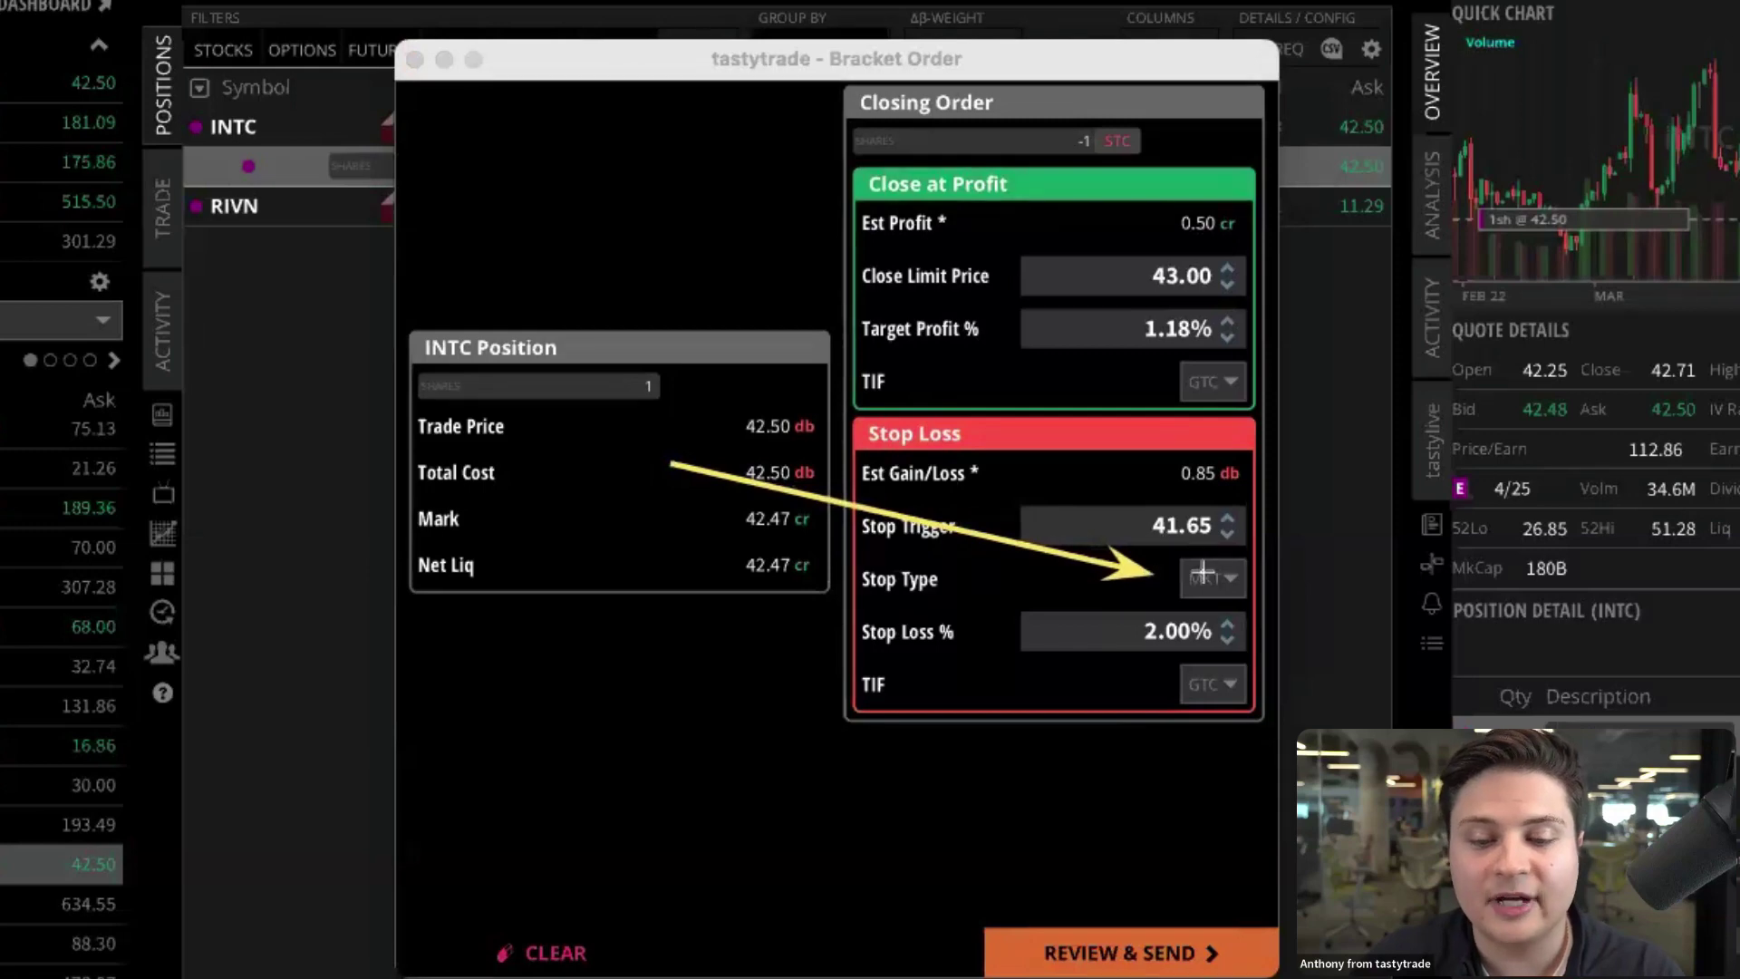
pyautogui.press('Escape')
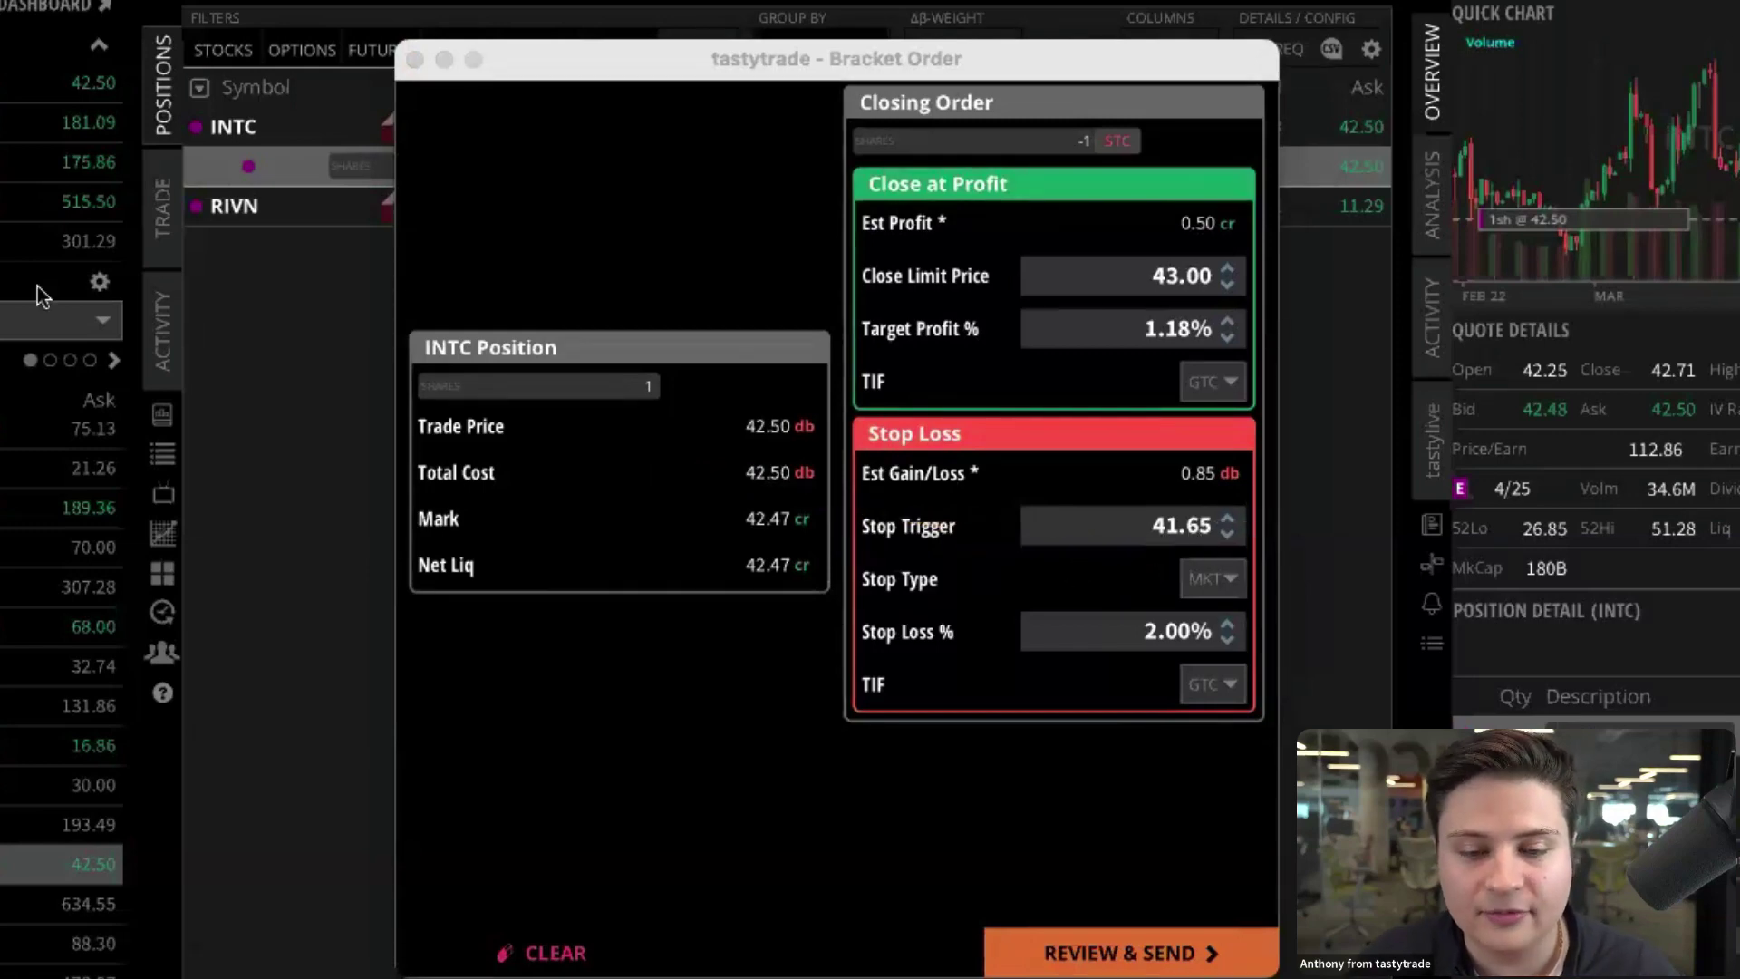
# Change the bracket's stop type to LMT with a 41.30 stop limit price
pyautogui.click(1219, 580)
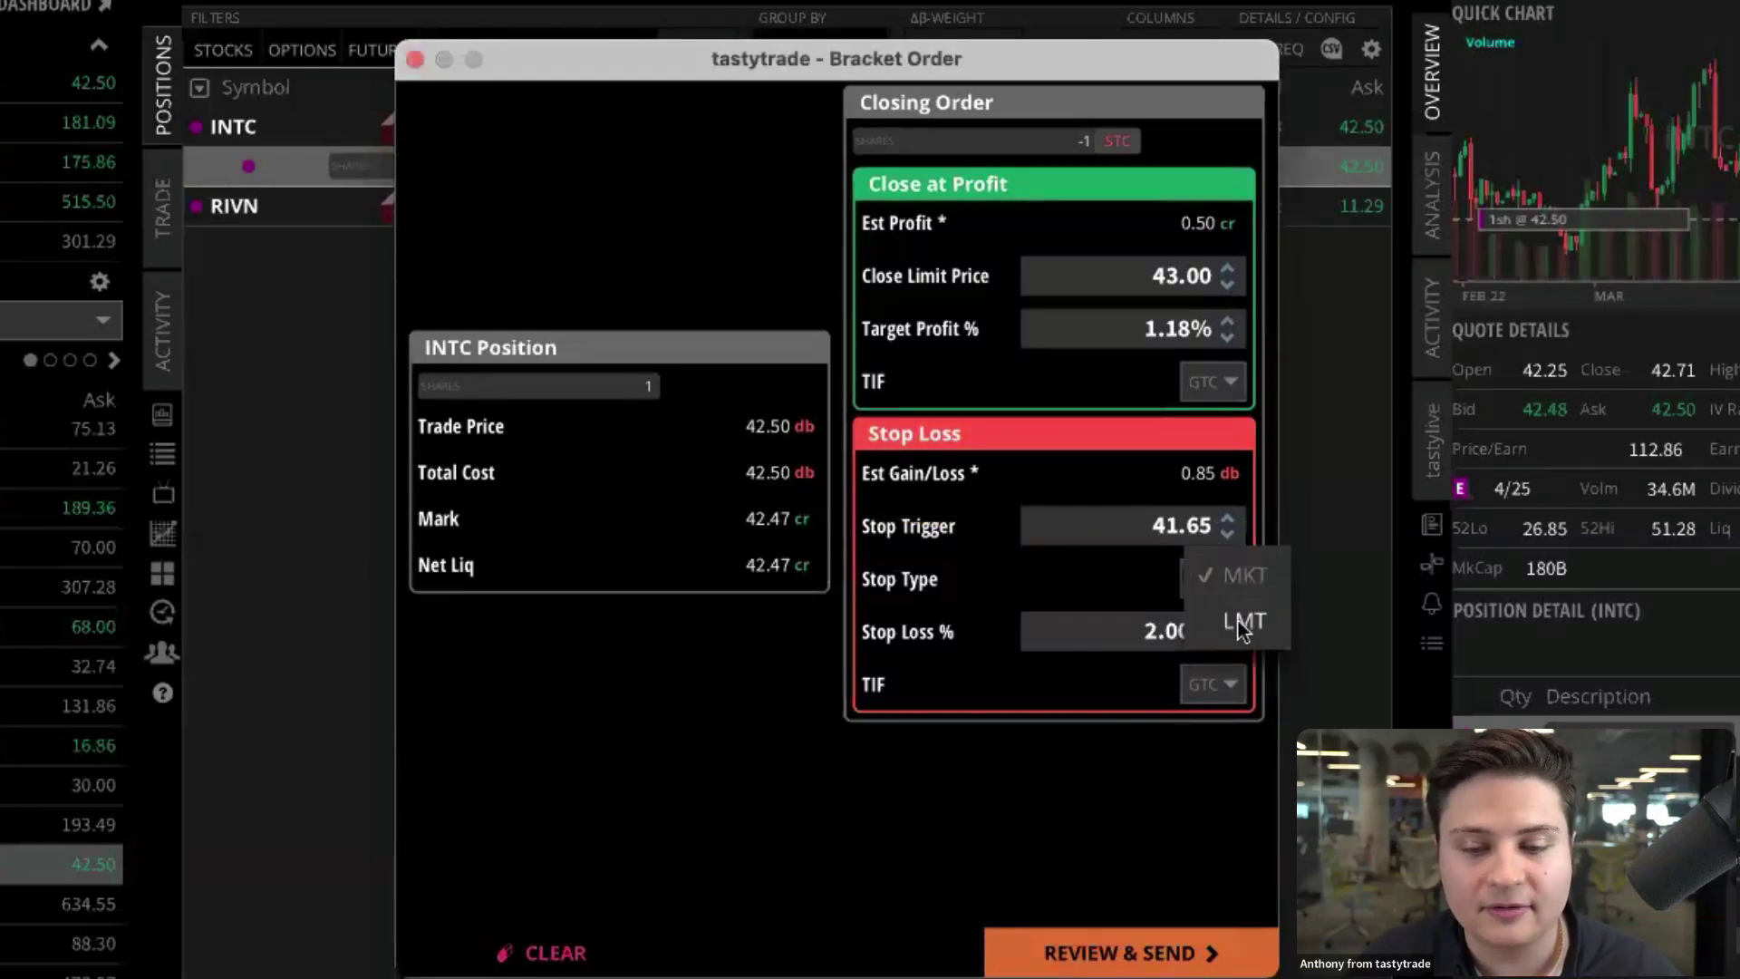
pyautogui.click(1253, 616)
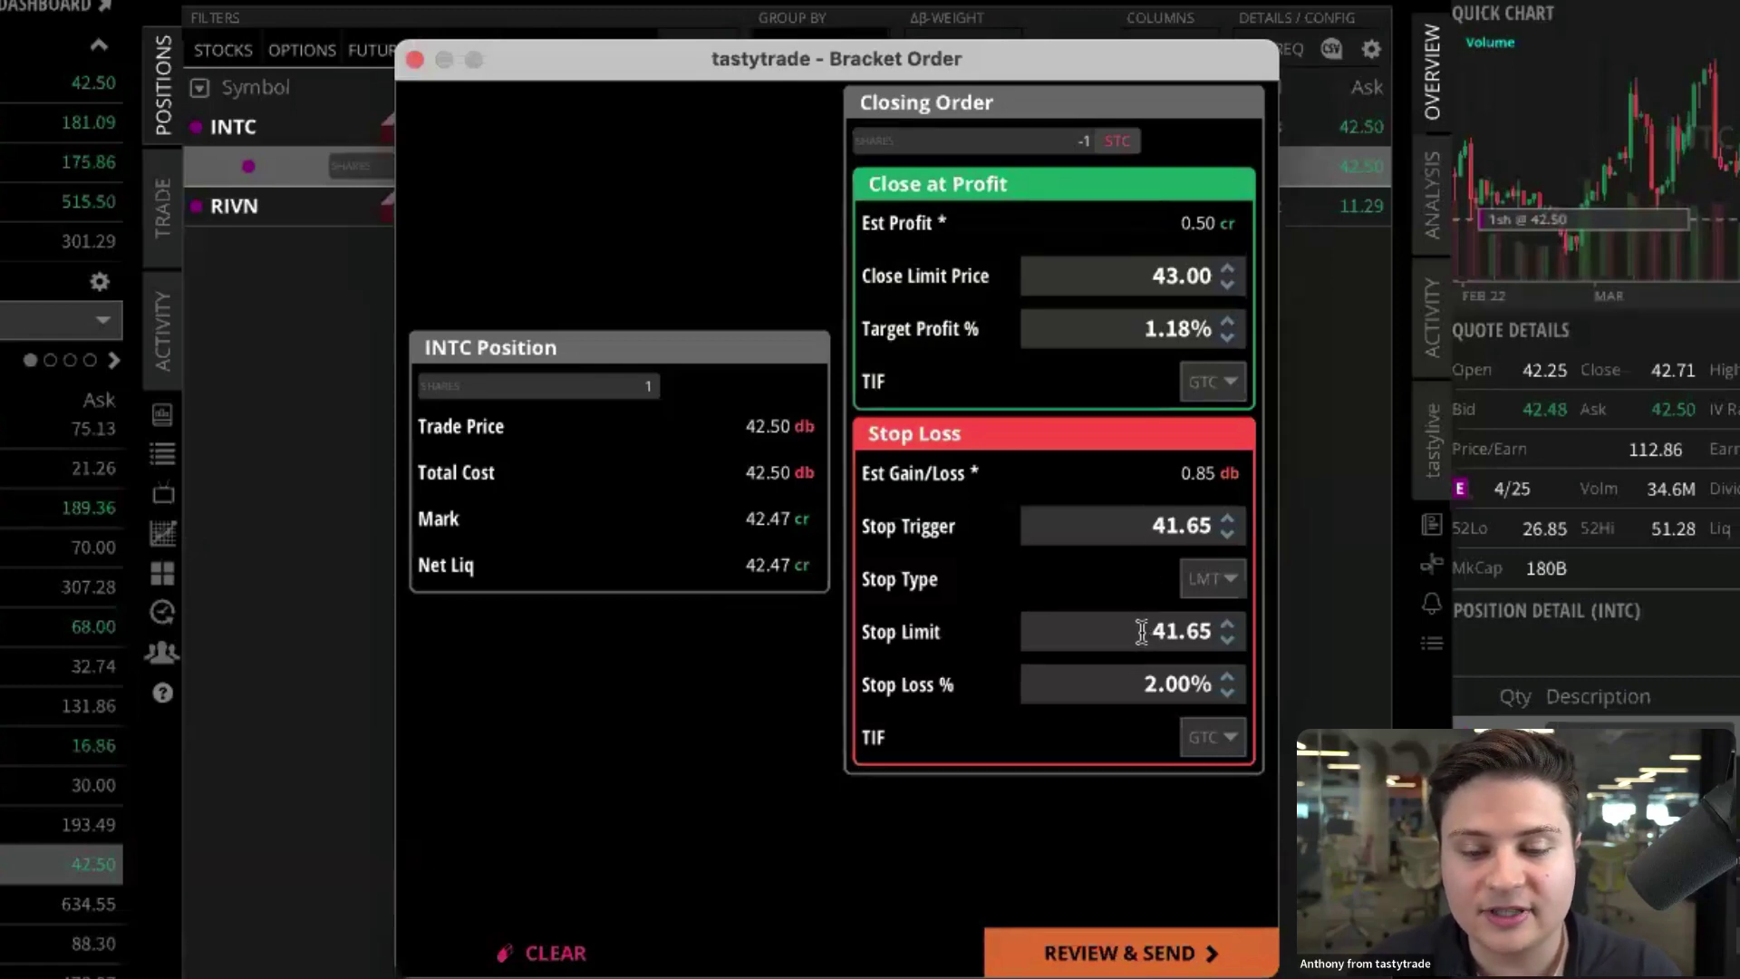
pyautogui.moveTo(1139, 627); pyautogui.dragTo(1253, 637)
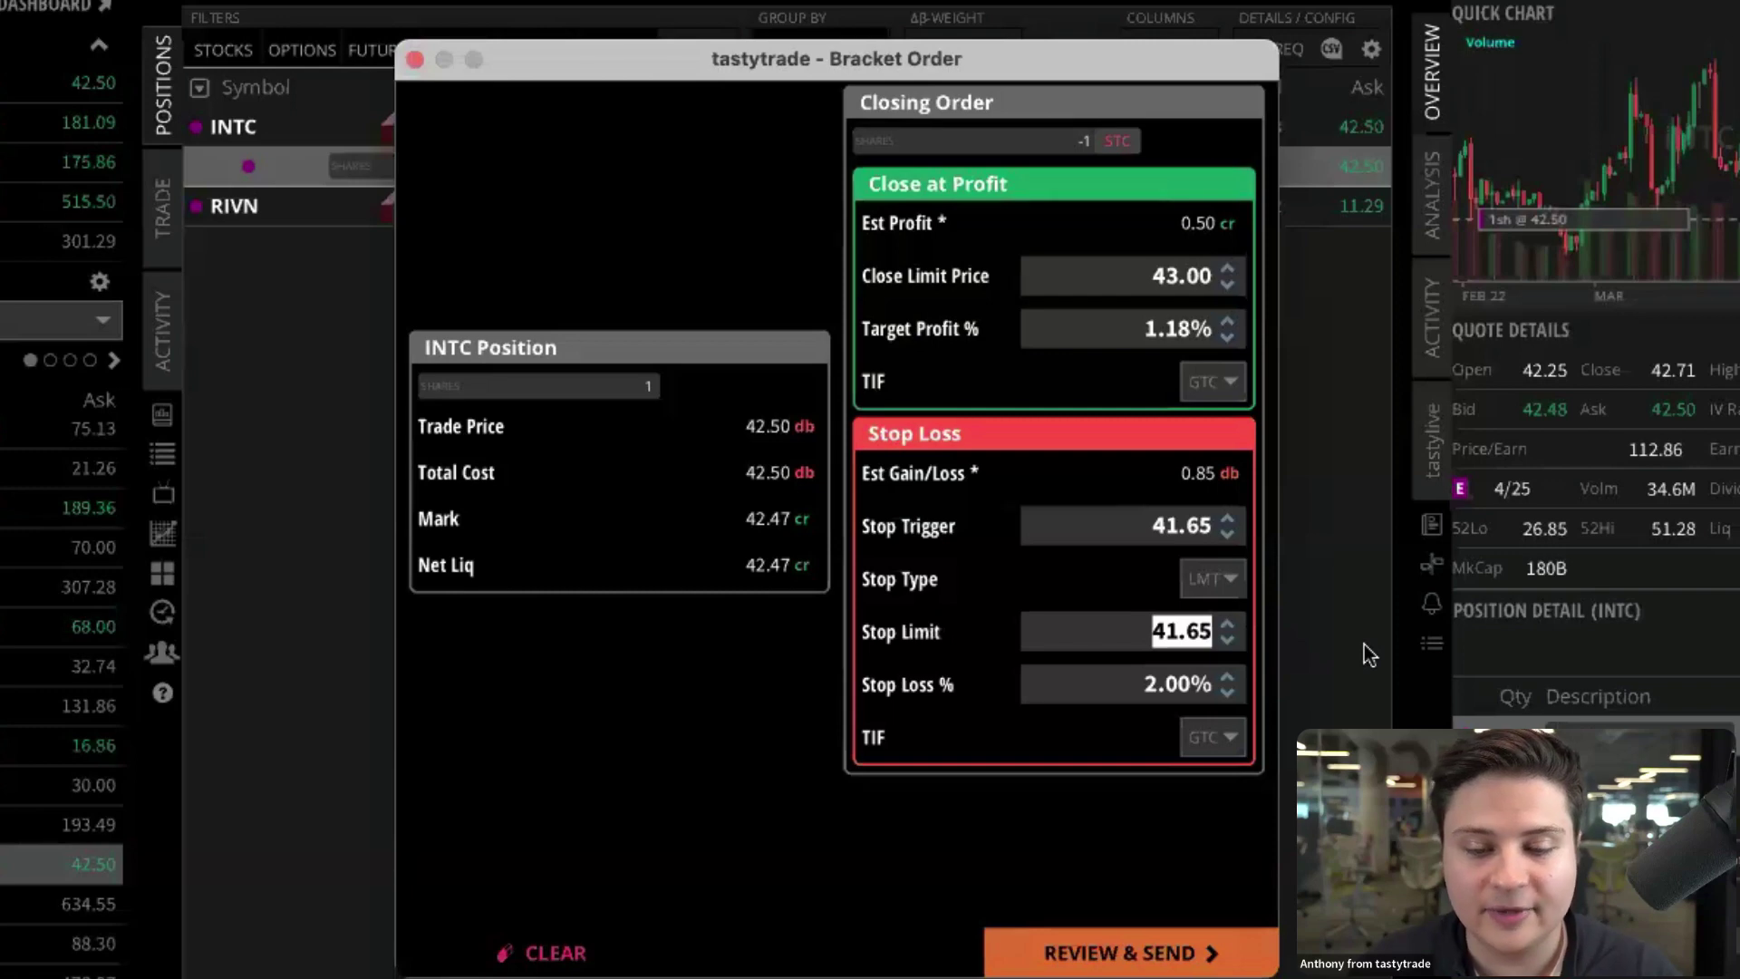
pyautogui.write('41.30')
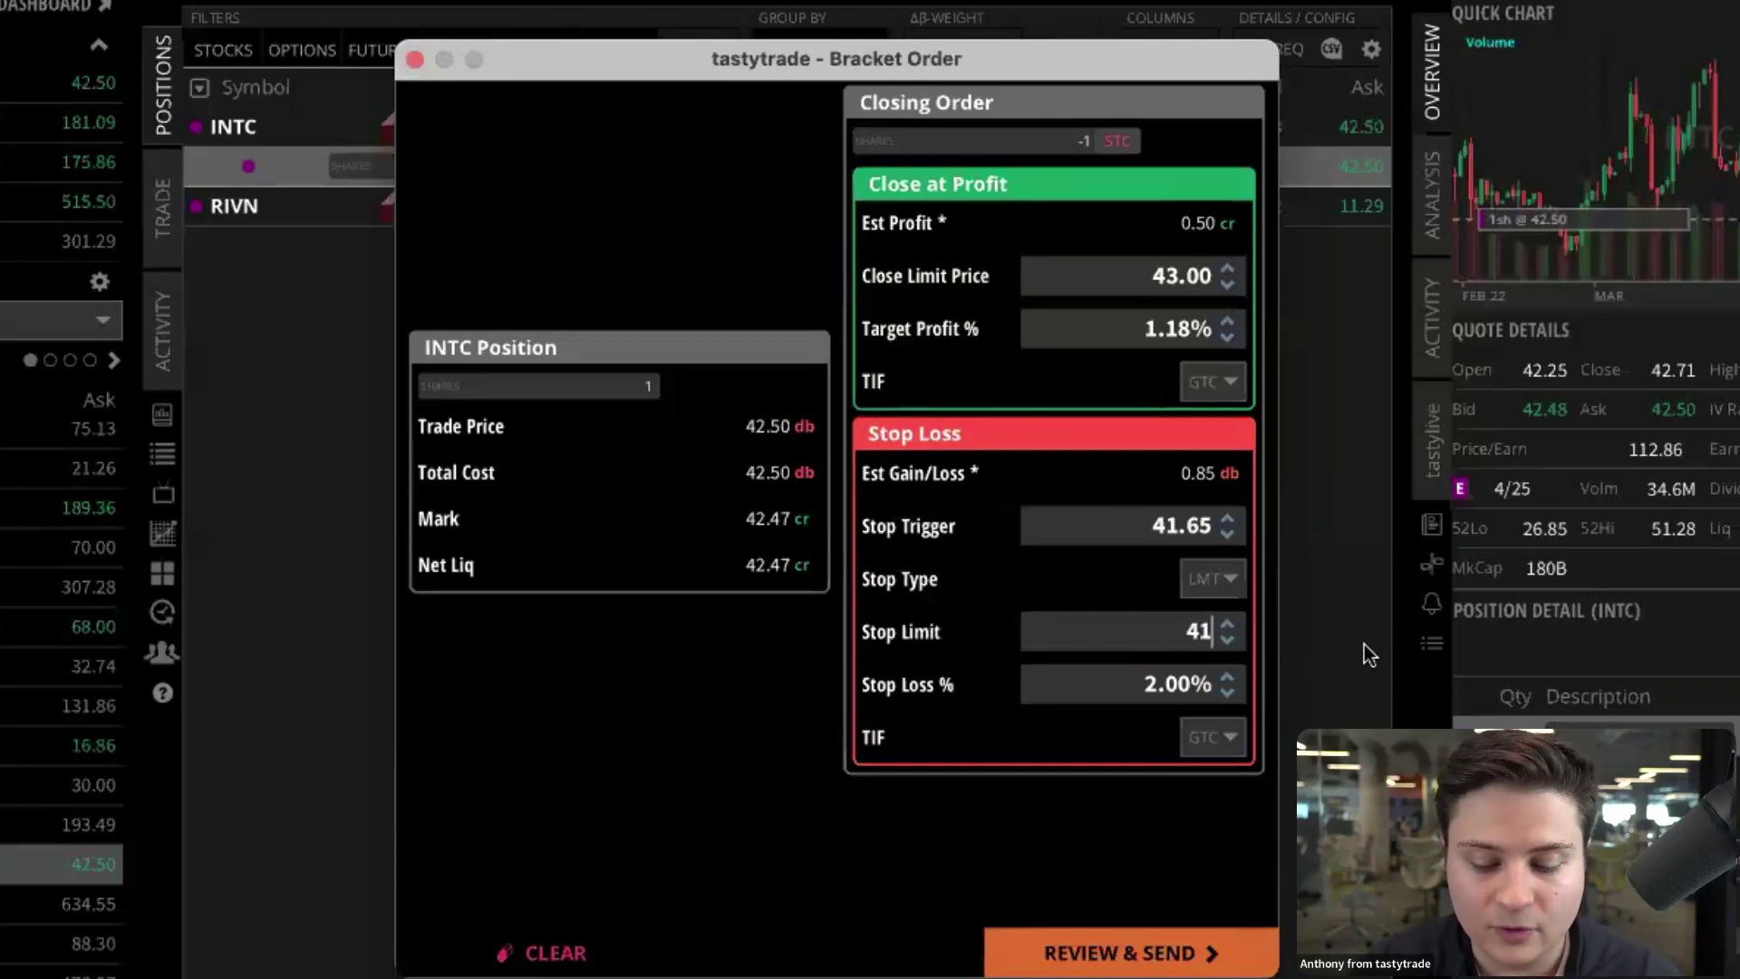
pyautogui.click(1149, 526)
# Set the stop trigger price to 41.50
pyautogui.doubleClick(1149, 525)
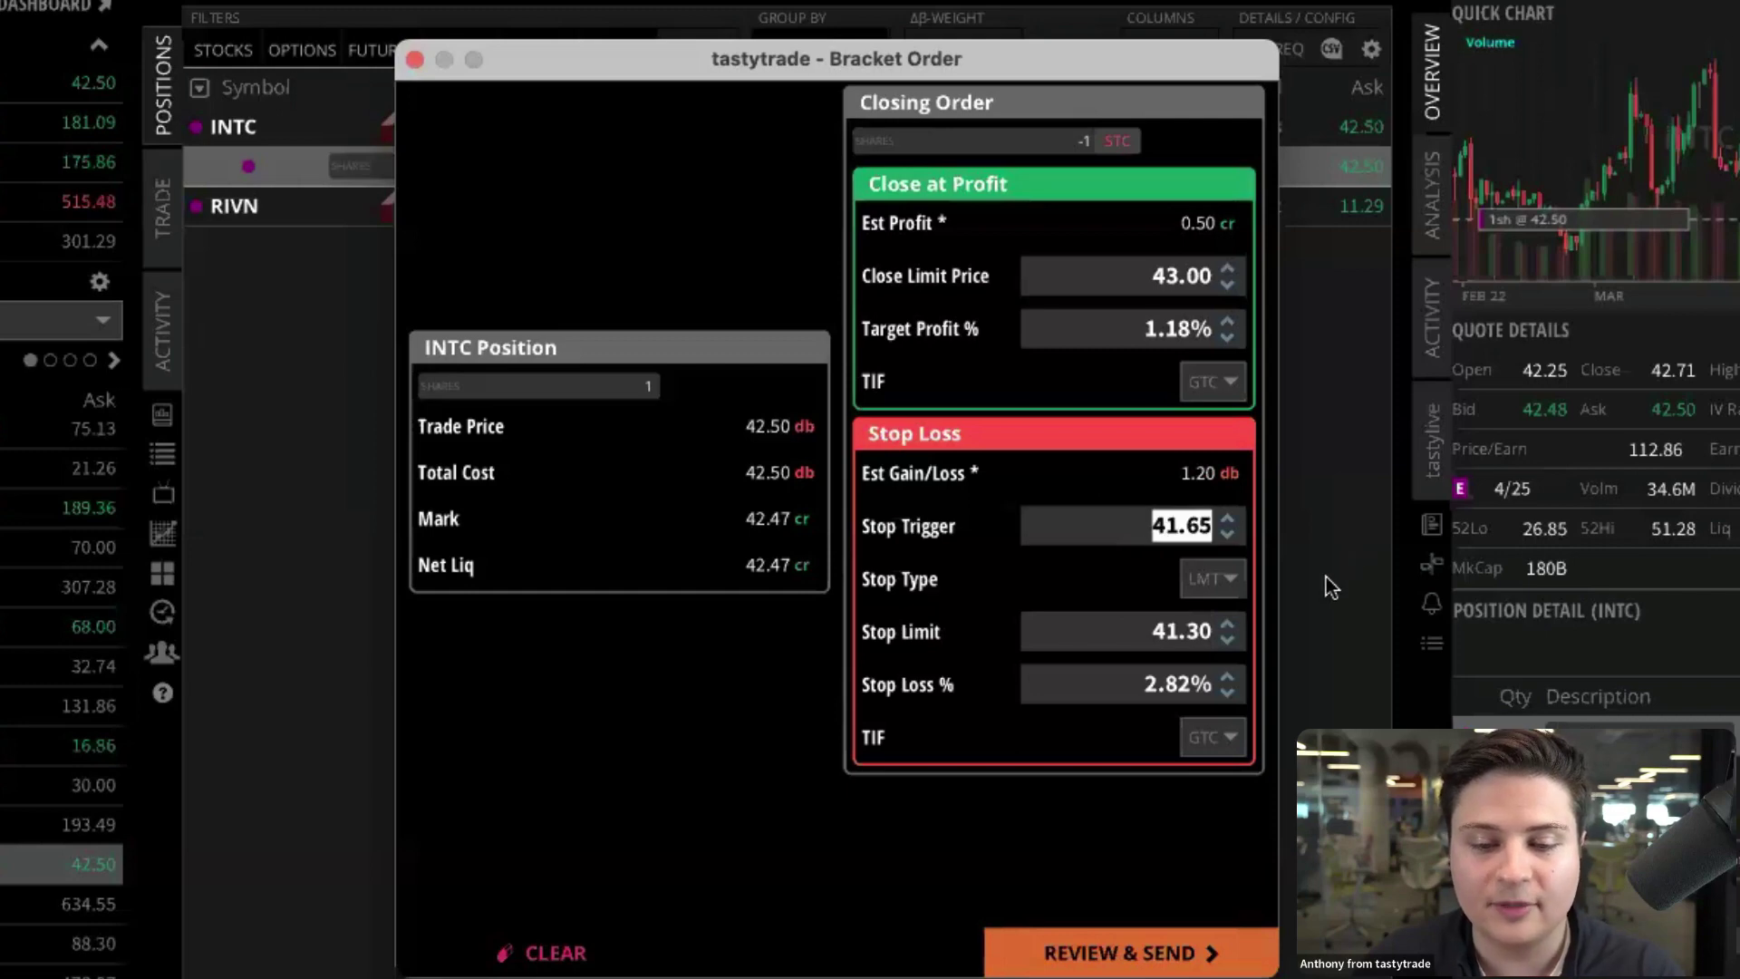
pyautogui.write('41')
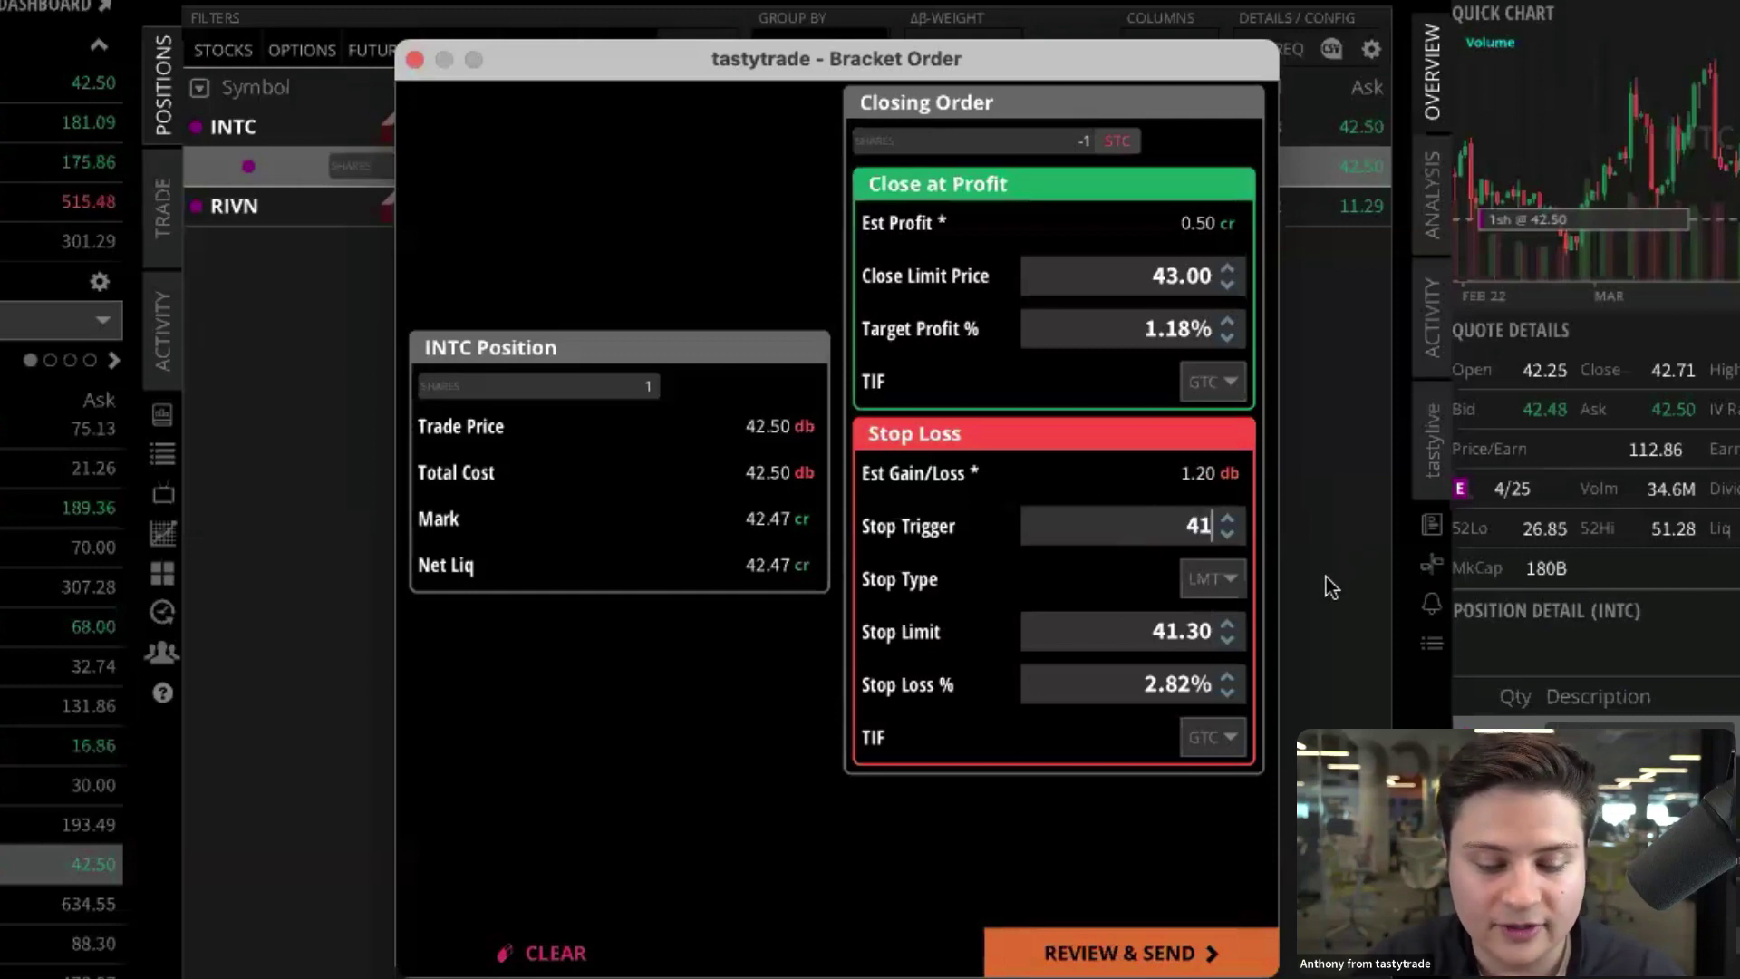
pyautogui.write('.50')
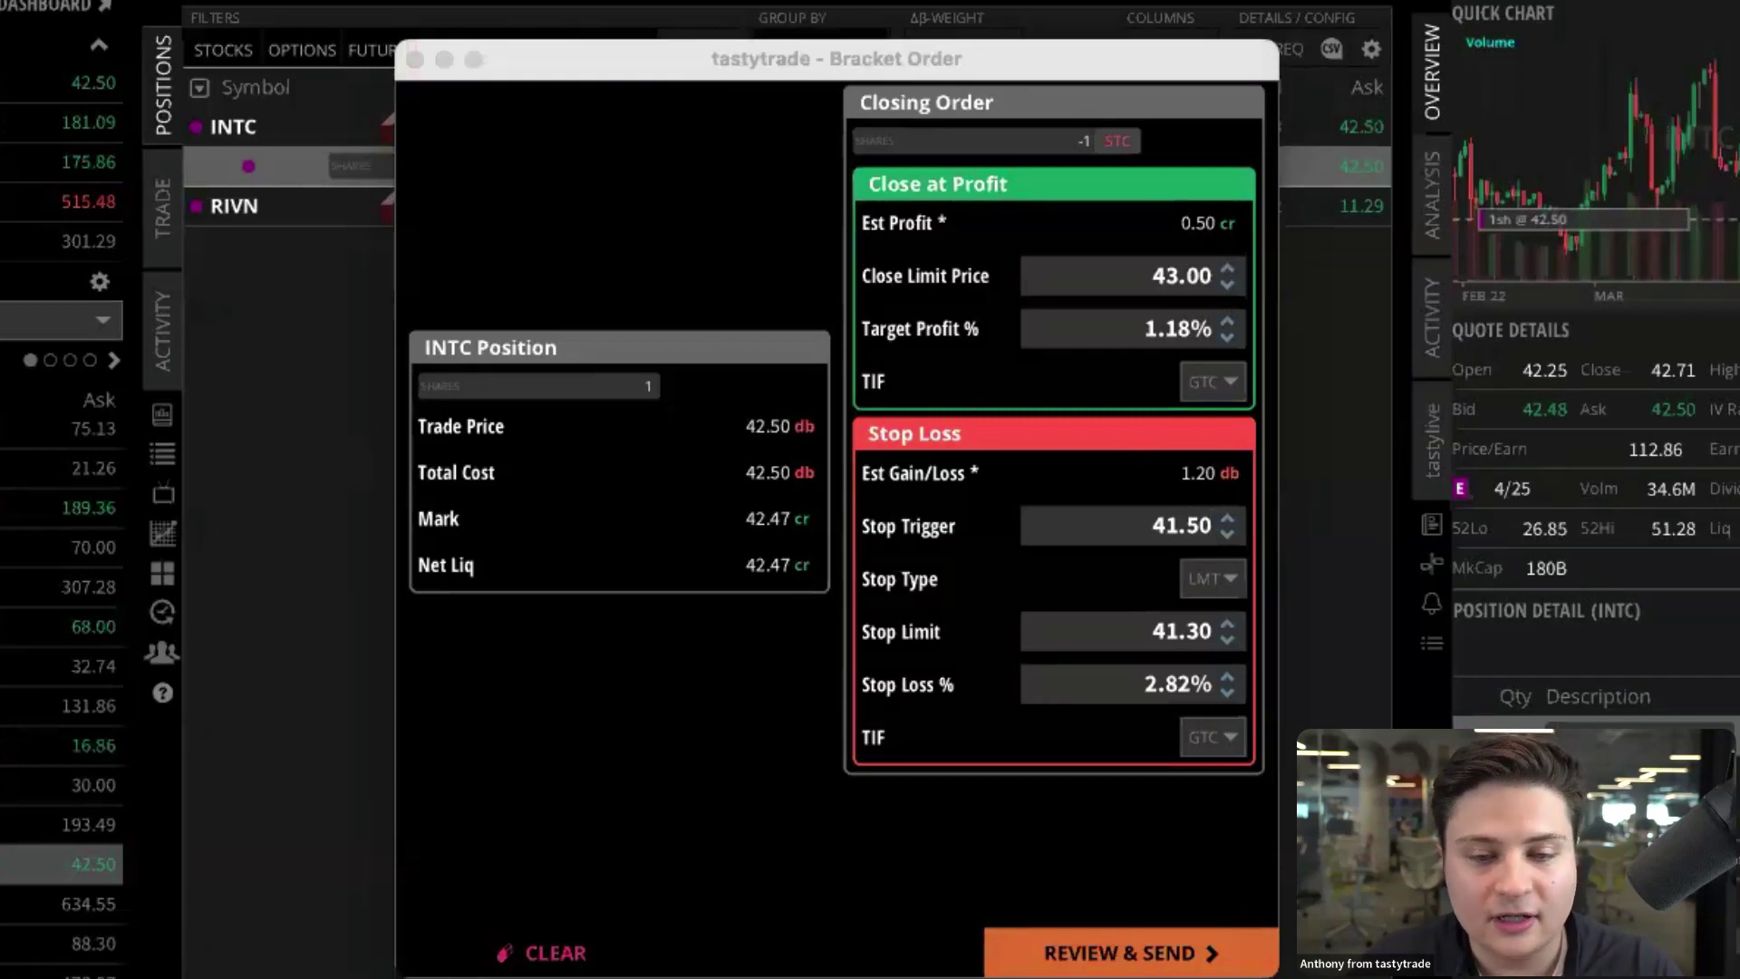
# Keep both the profit and stop-loss orders as GTC and bring up the bracket review
pyautogui.click(1230, 381)
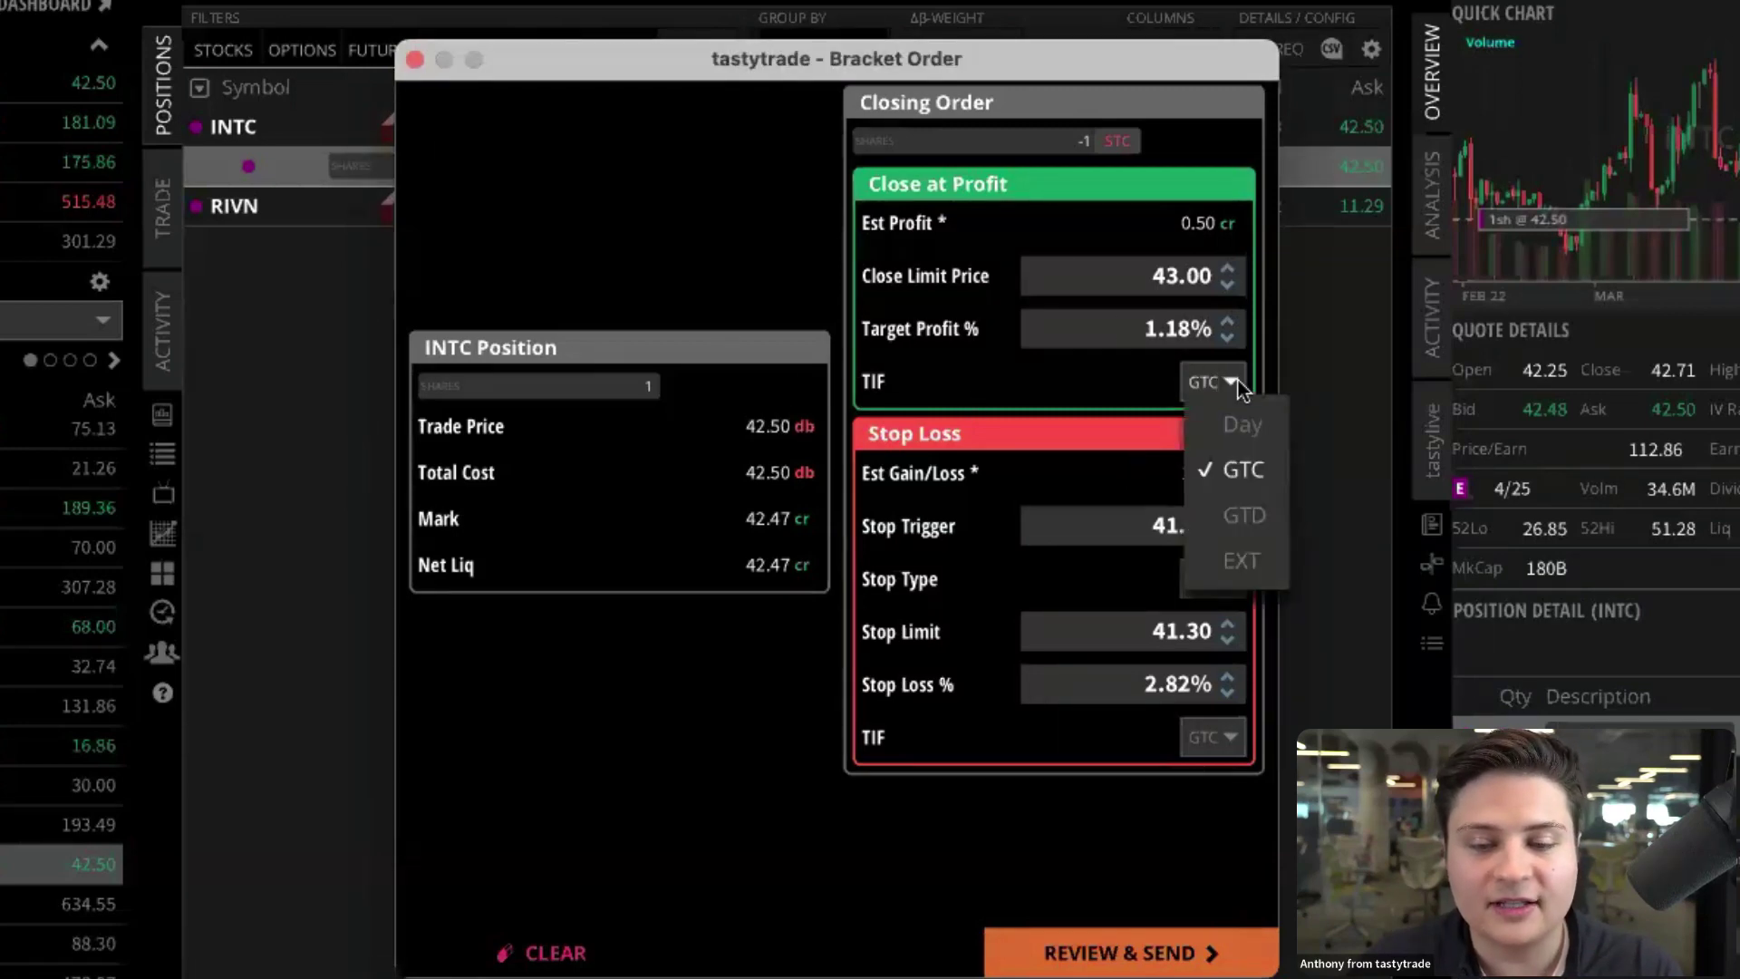
pyautogui.click(1239, 387)
pyautogui.click(1230, 736)
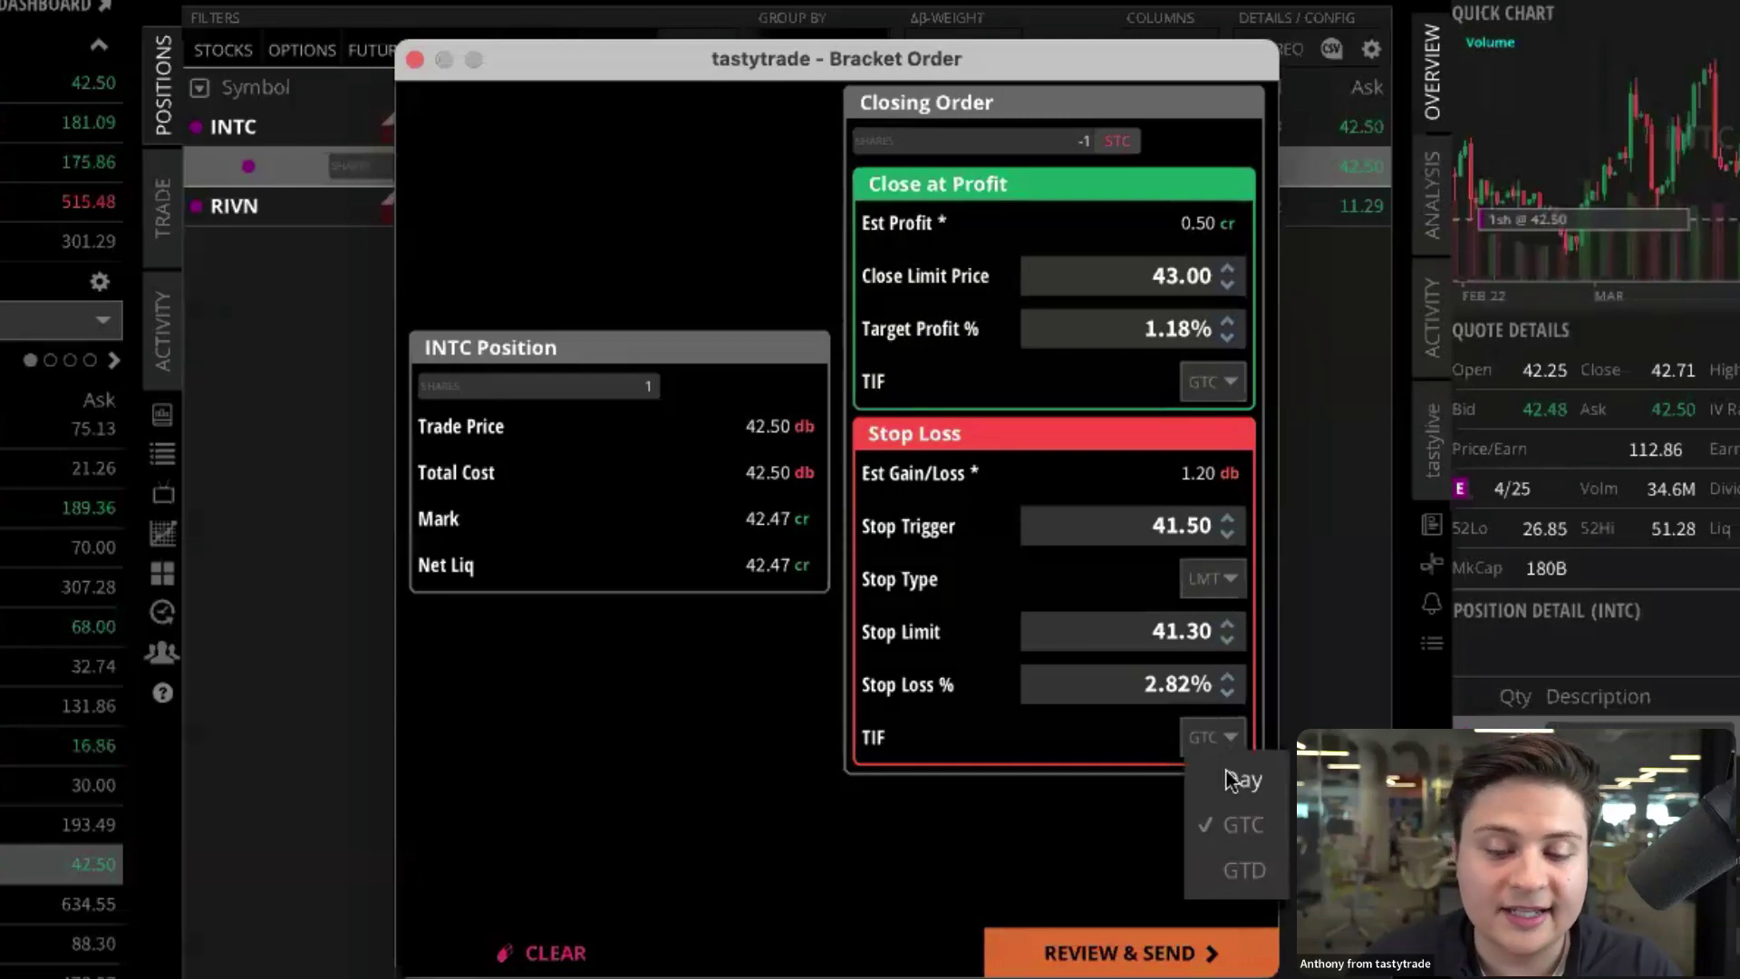
pyautogui.click(1225, 739)
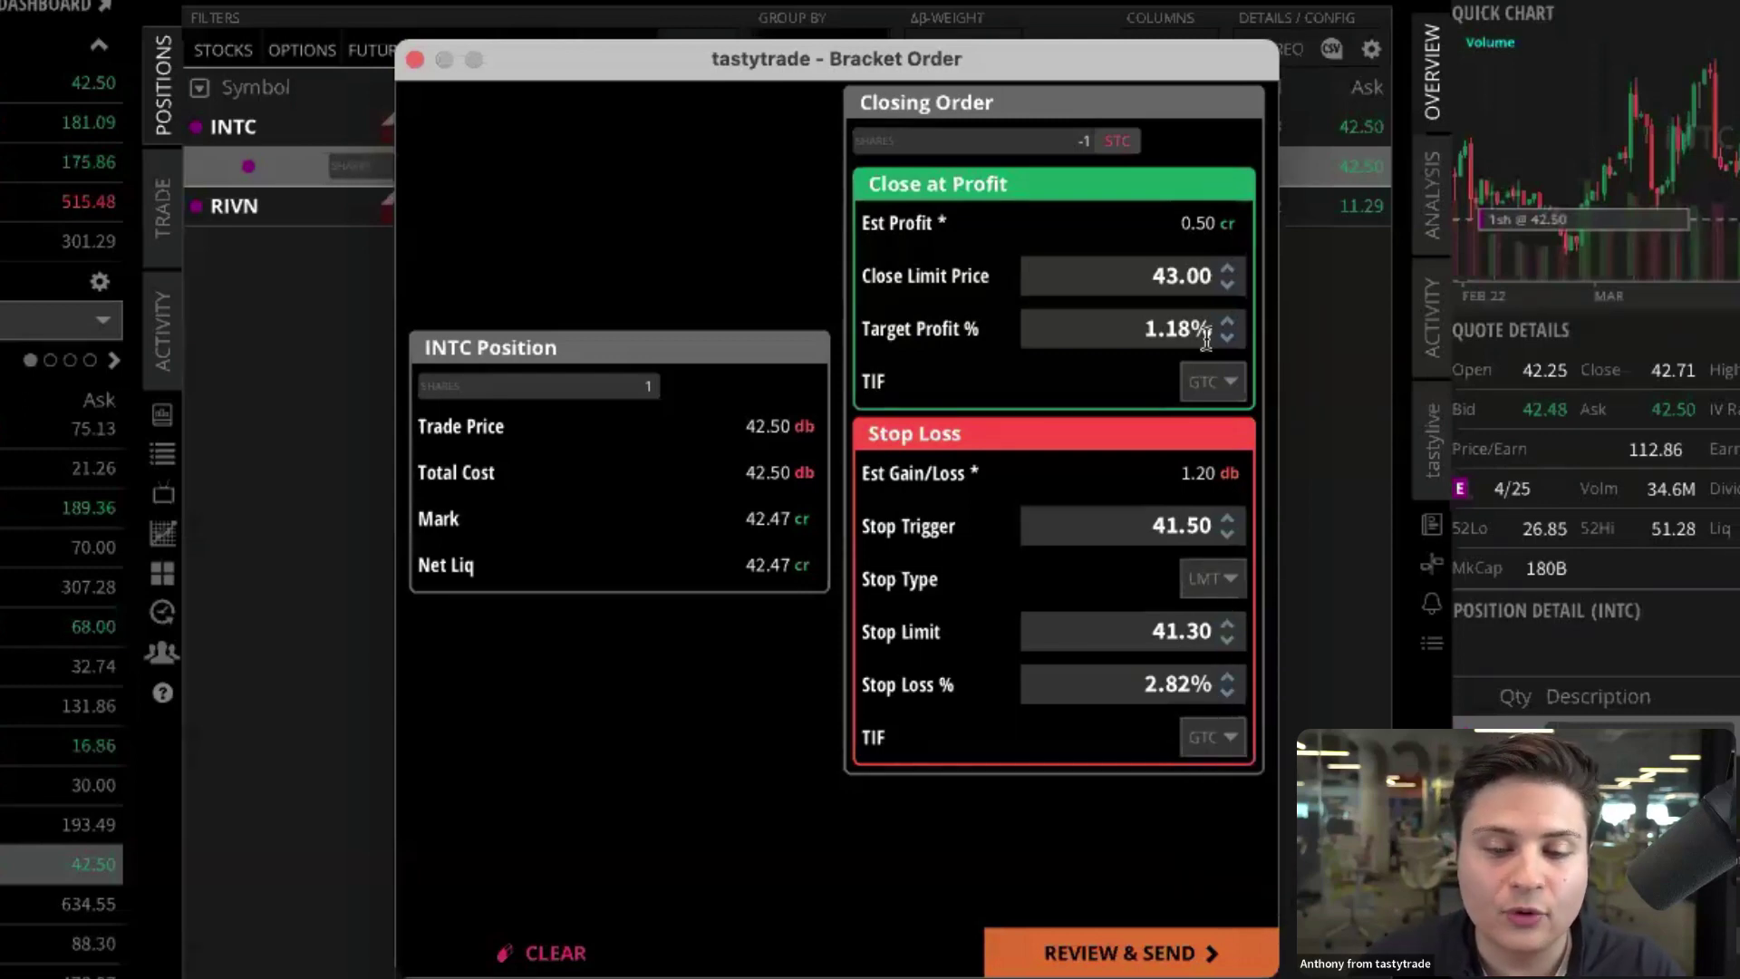
pyautogui.click(1220, 367)
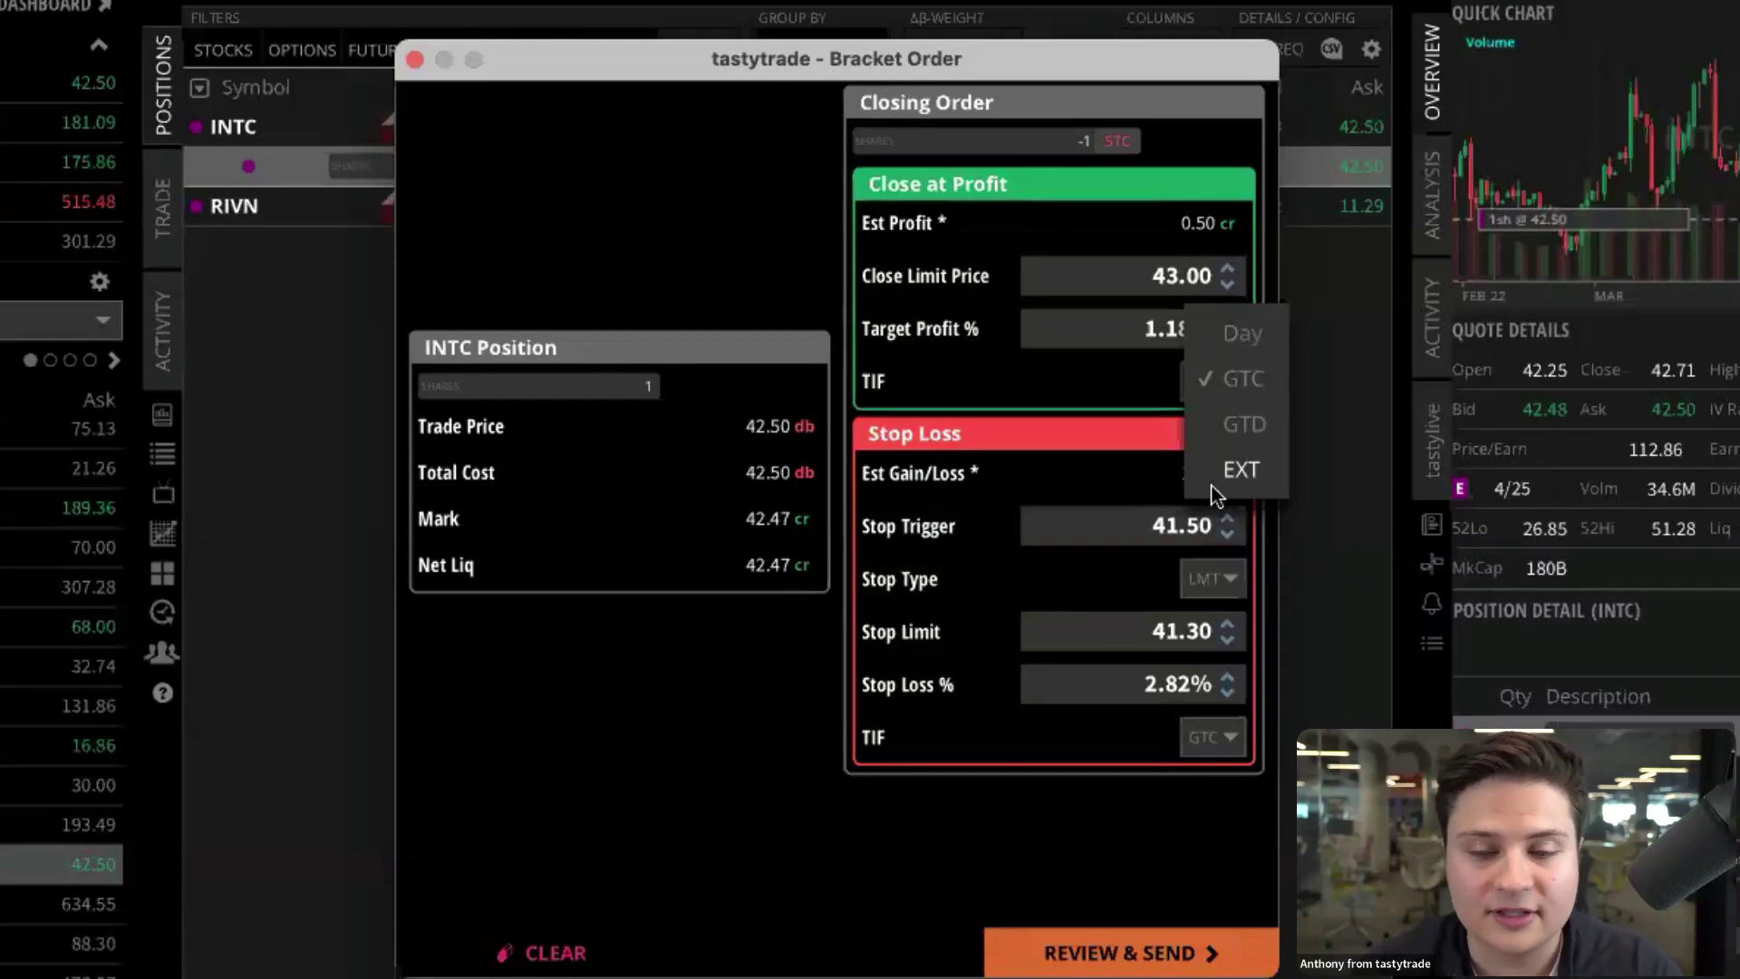
pyautogui.click(1128, 736)
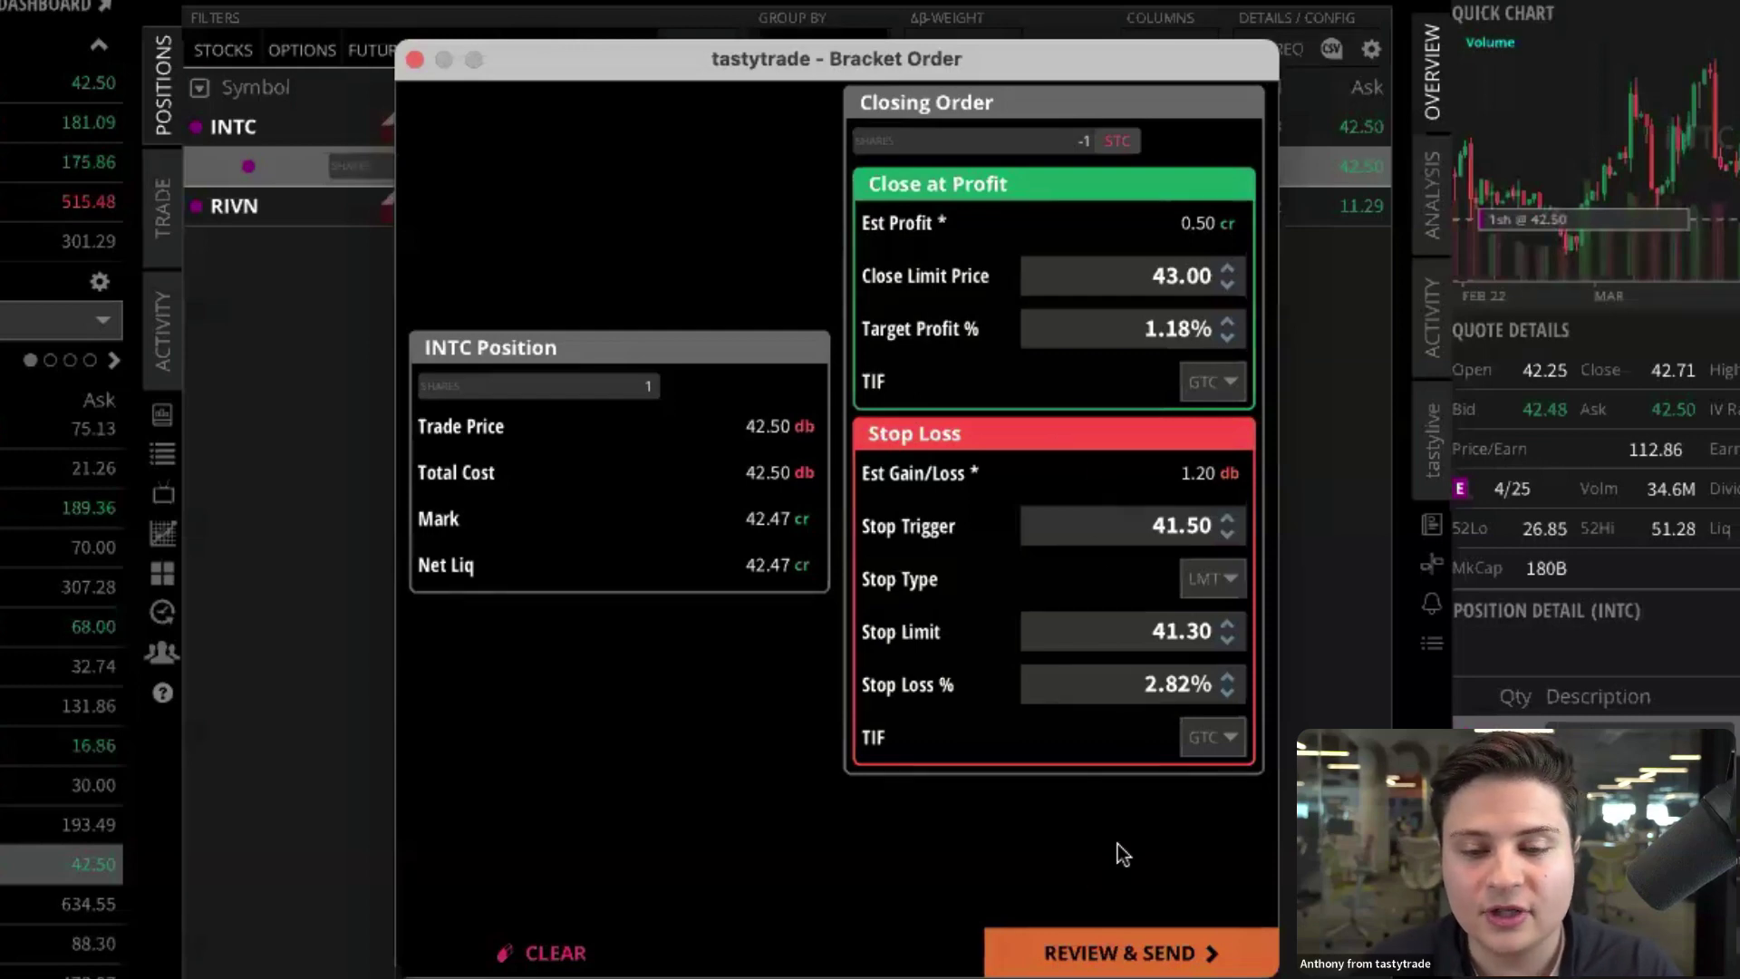
pyautogui.click(1123, 957)
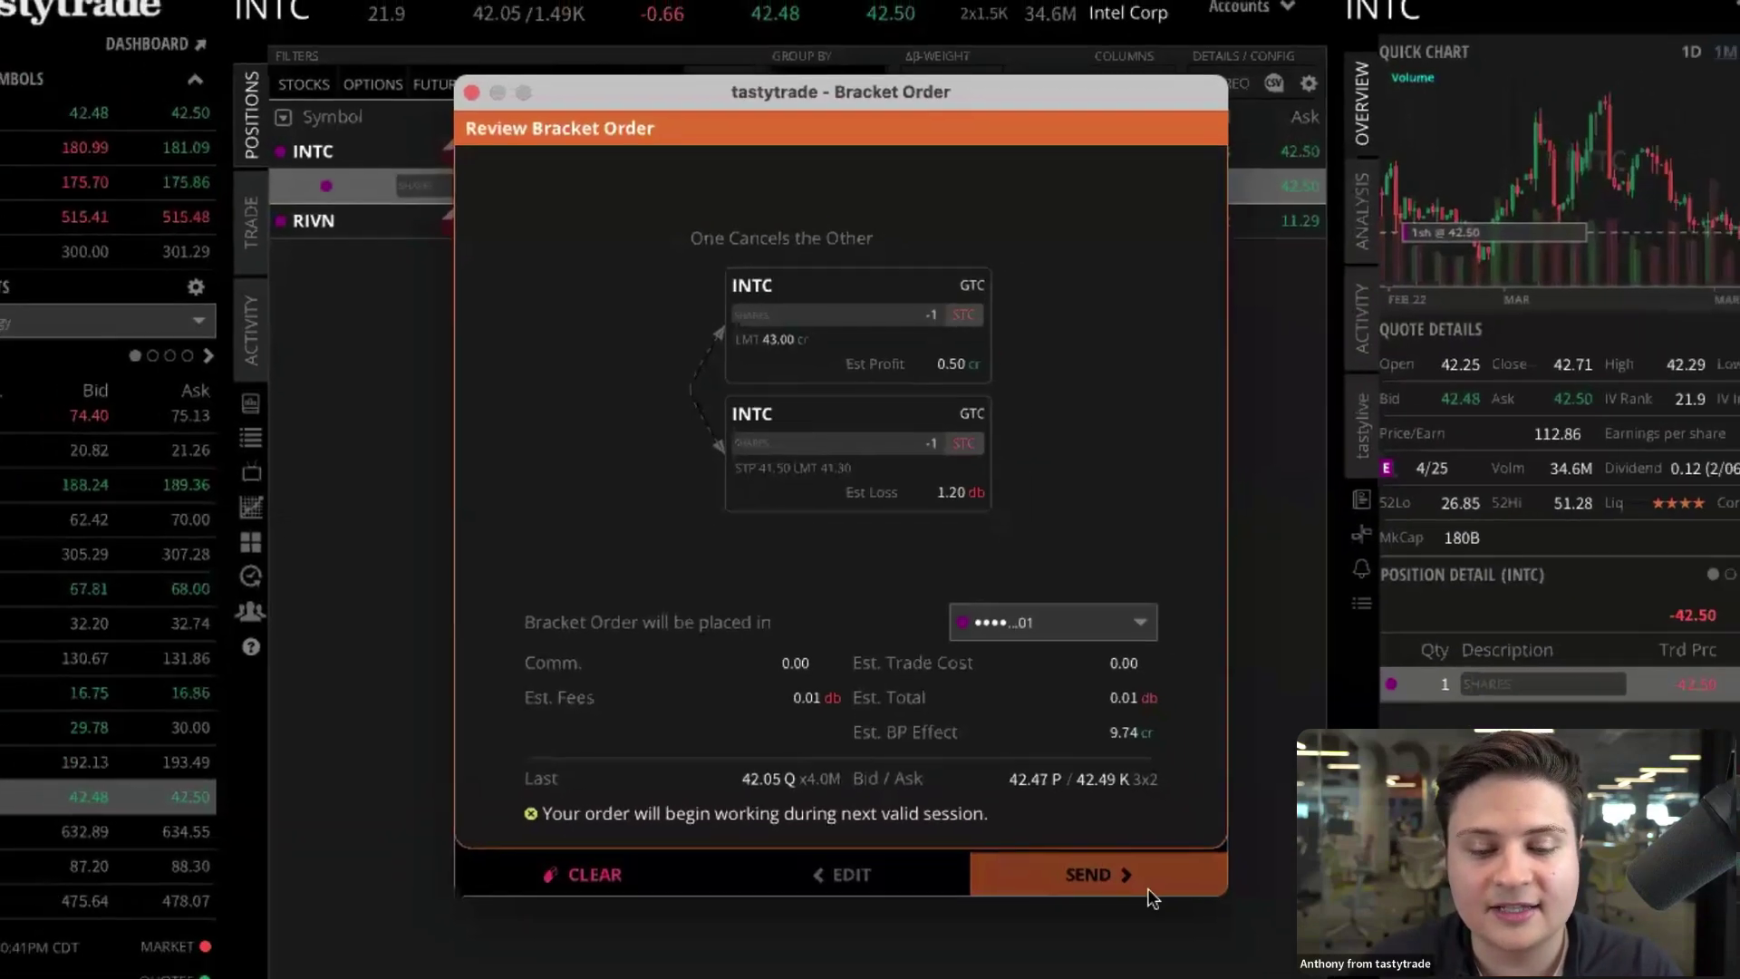
# Send the bracket so the 43.00 limit and 41.50 stop orders sit pending under INTC
pyautogui.click(1147, 890)
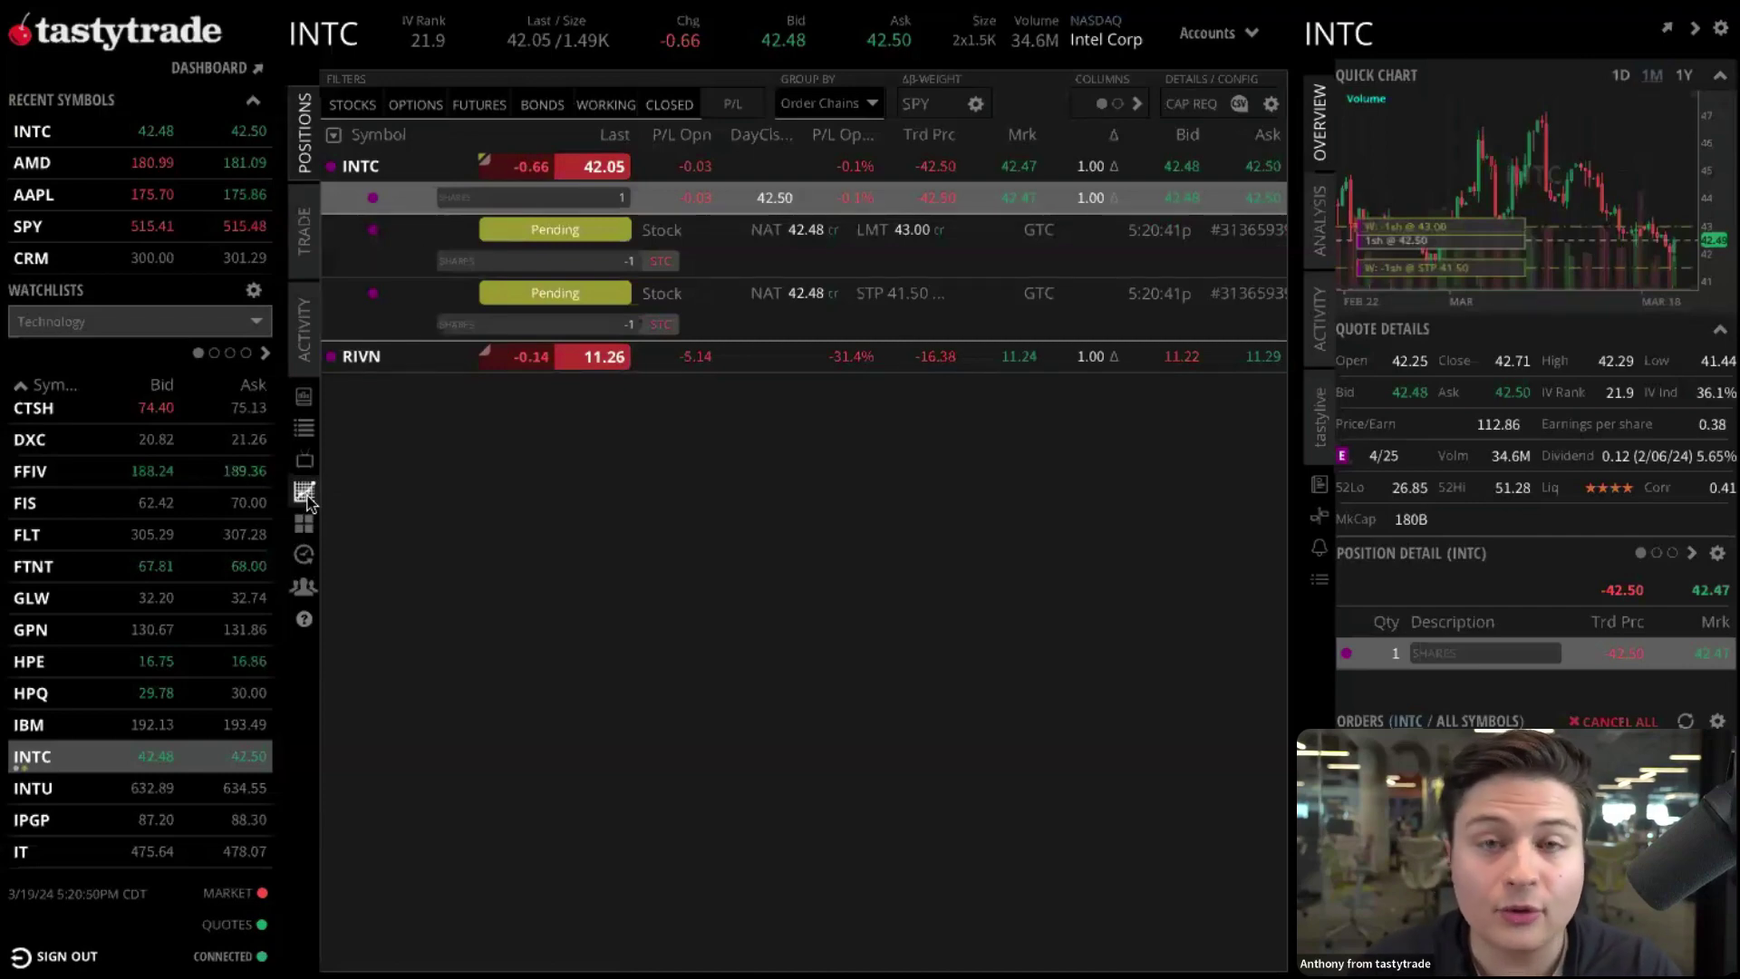
pyautogui.moveTo(603, 392)
pyautogui.mouseDown()
pyautogui.moveTo(328, 439)
pyautogui.moveTo(335, 473)
pyautogui.mouseUp()
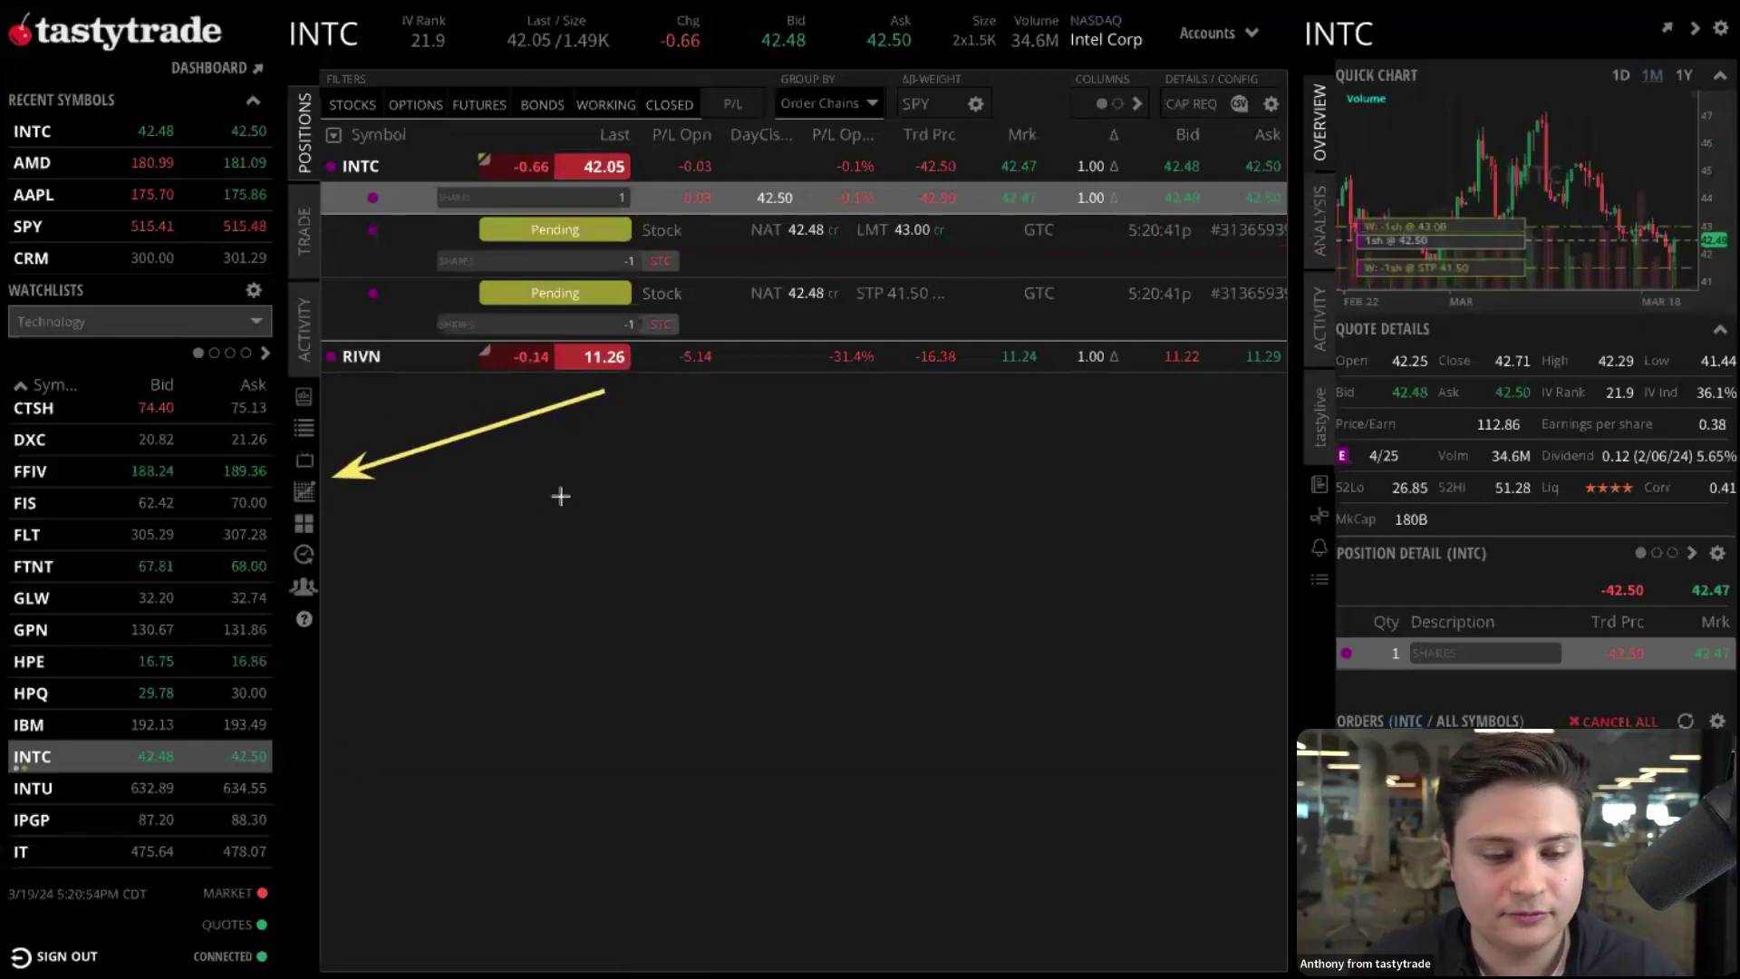
# Open the INTC chart and fit the price range so the 43.00 and 41.50 order lines show
pyautogui.click(304, 490)
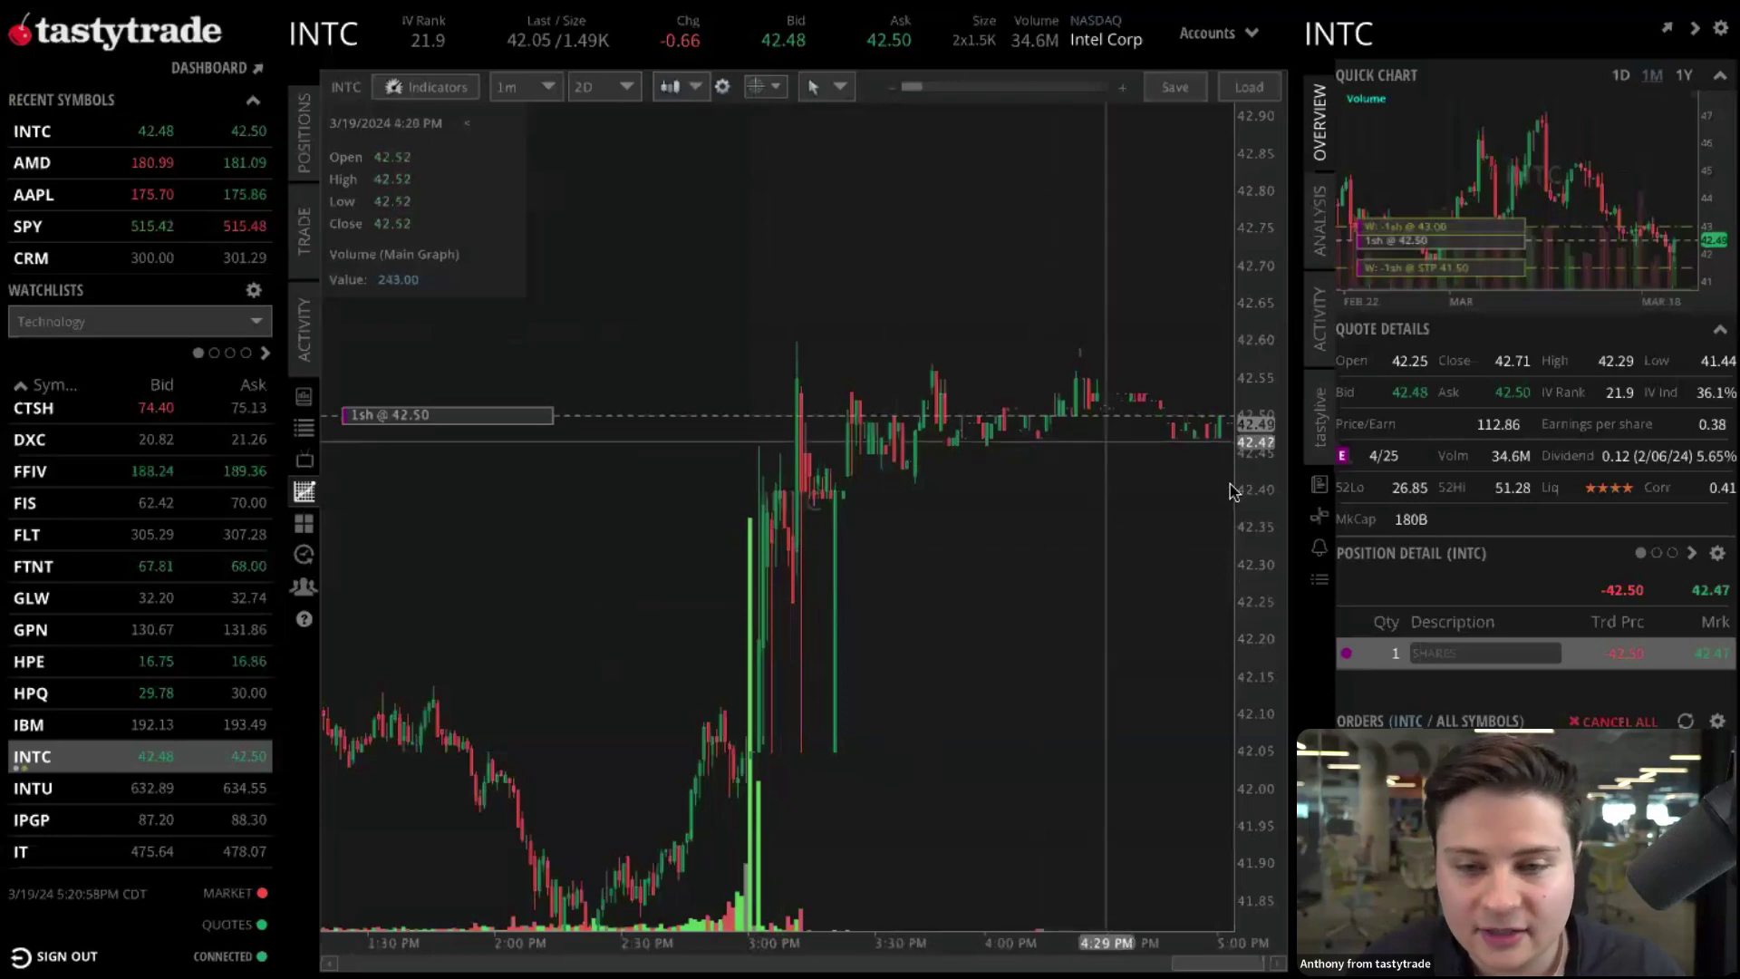
pyautogui.moveTo(920, 532); pyautogui.dragTo(1044, 254)
pyautogui.moveTo(1264, 453); pyautogui.dragTo(1253, 743)
pyautogui.moveTo(920, 547); pyautogui.dragTo(926, 602)
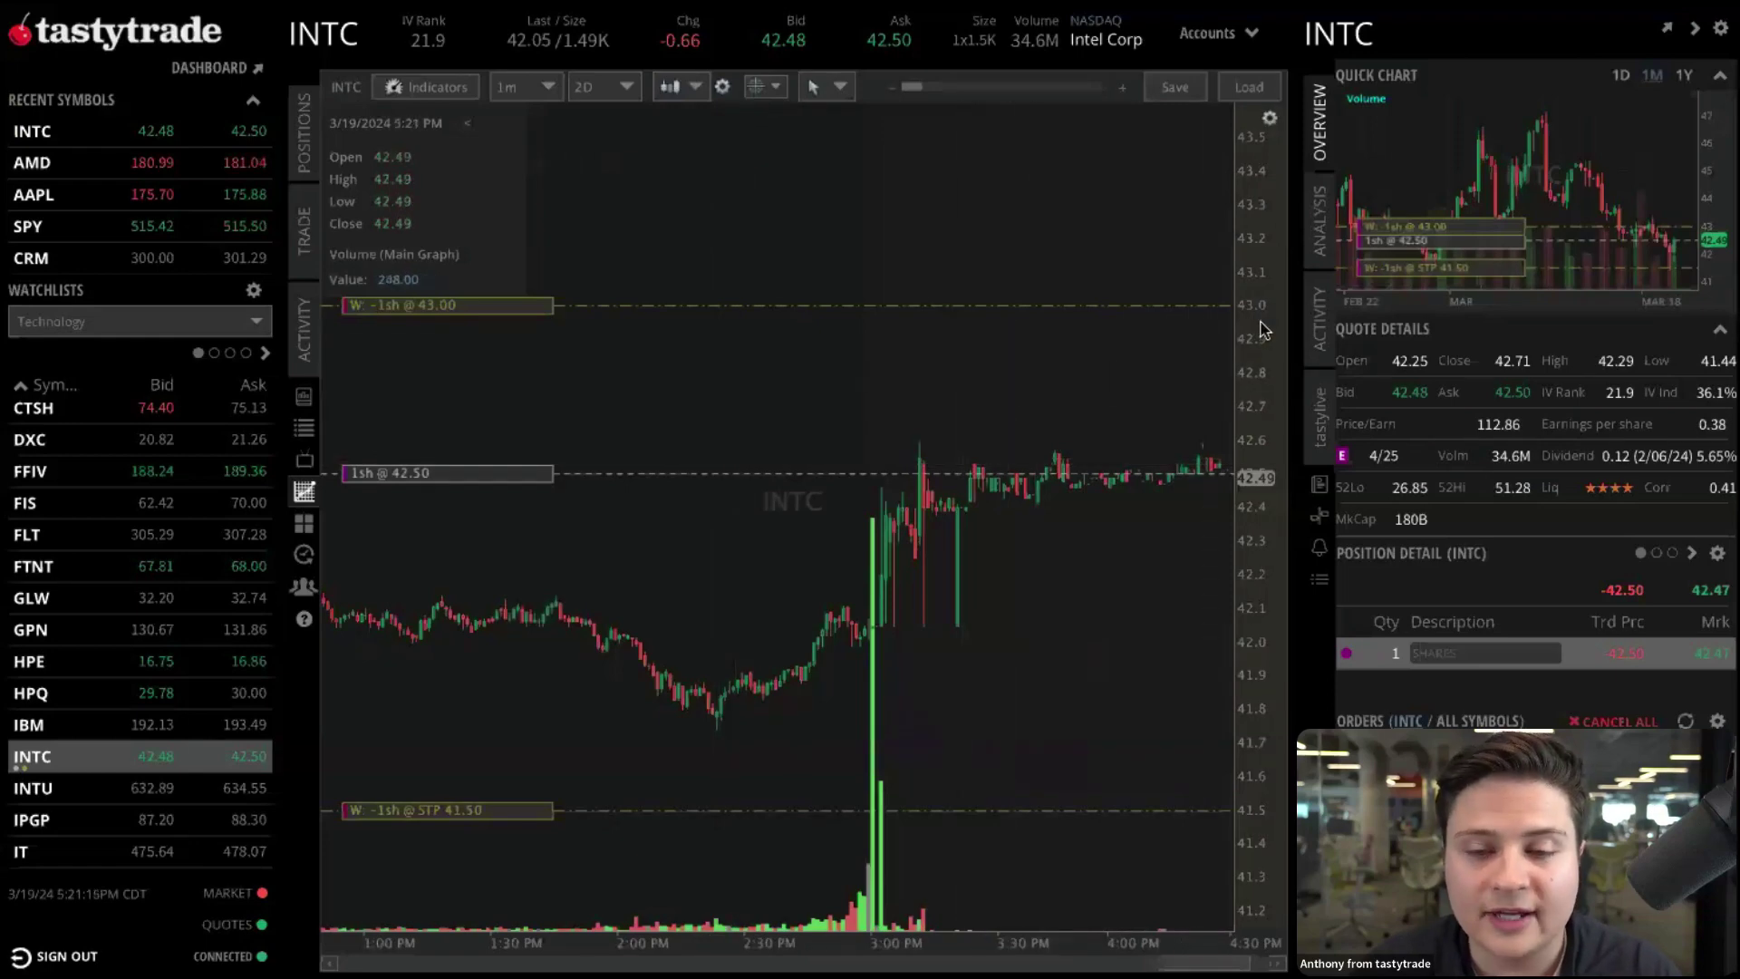
pyautogui.moveTo(1265, 305)
pyautogui.mouseDown()
pyautogui.moveTo(1262, 408)
pyautogui.moveTo(1258, 322)
pyautogui.mouseUp()
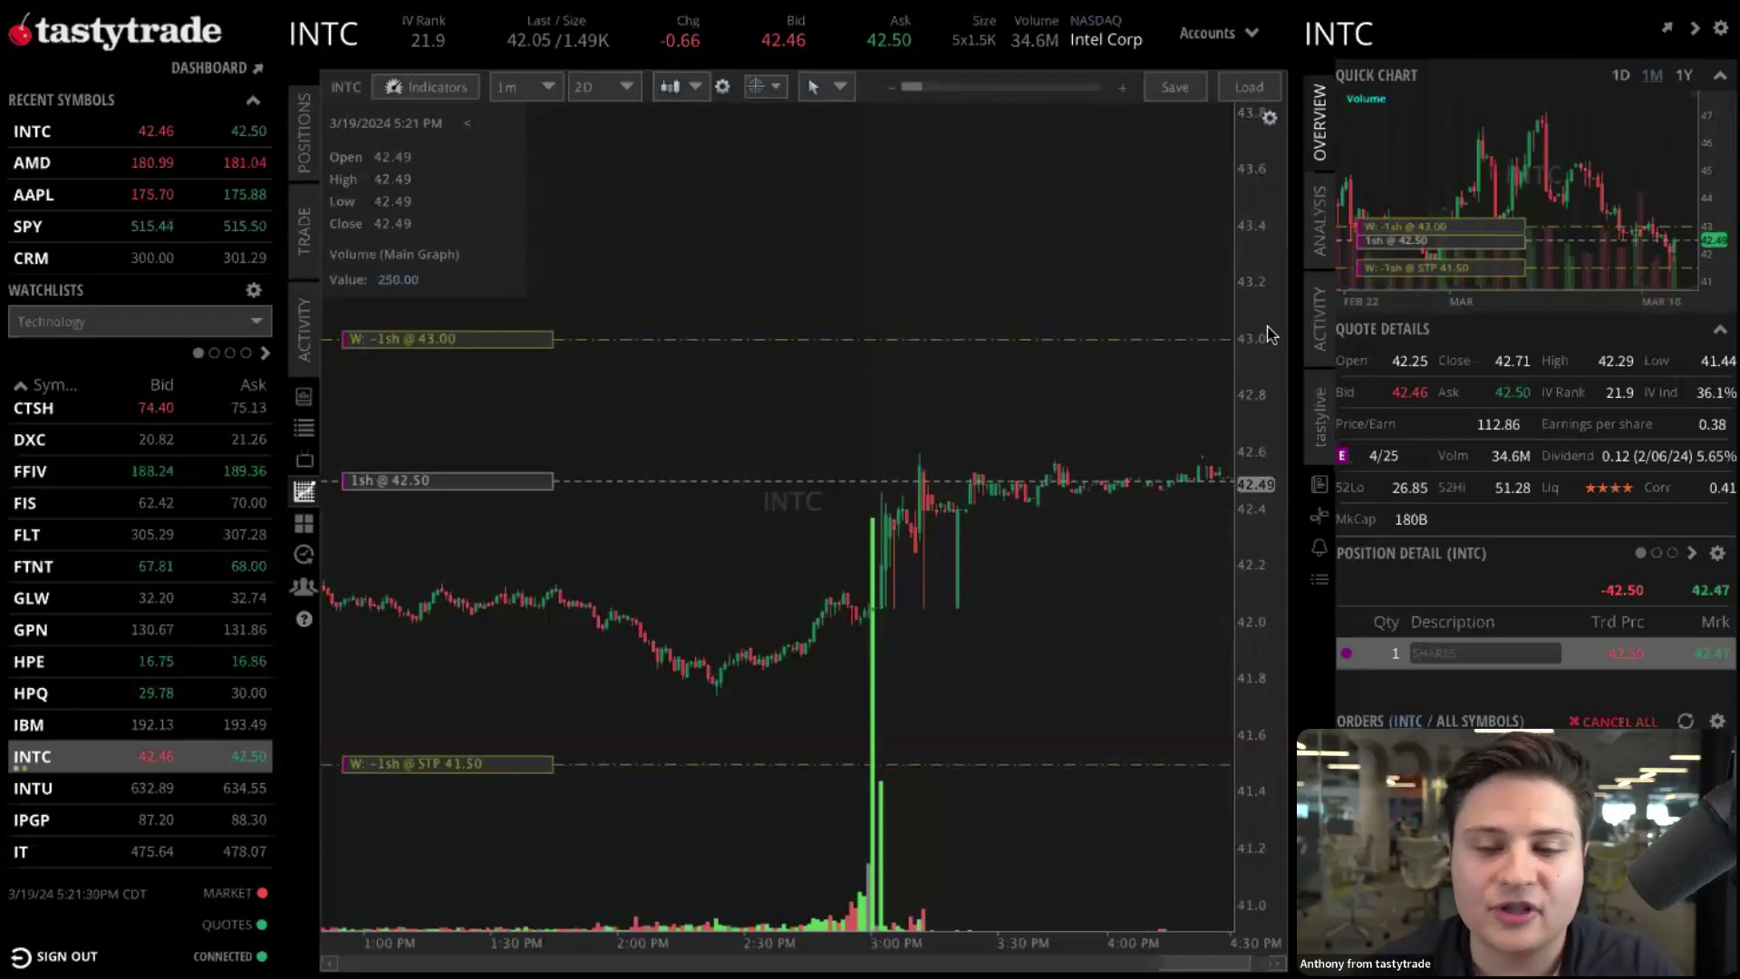
pyautogui.moveTo(1256, 362); pyautogui.dragTo(1262, 462)
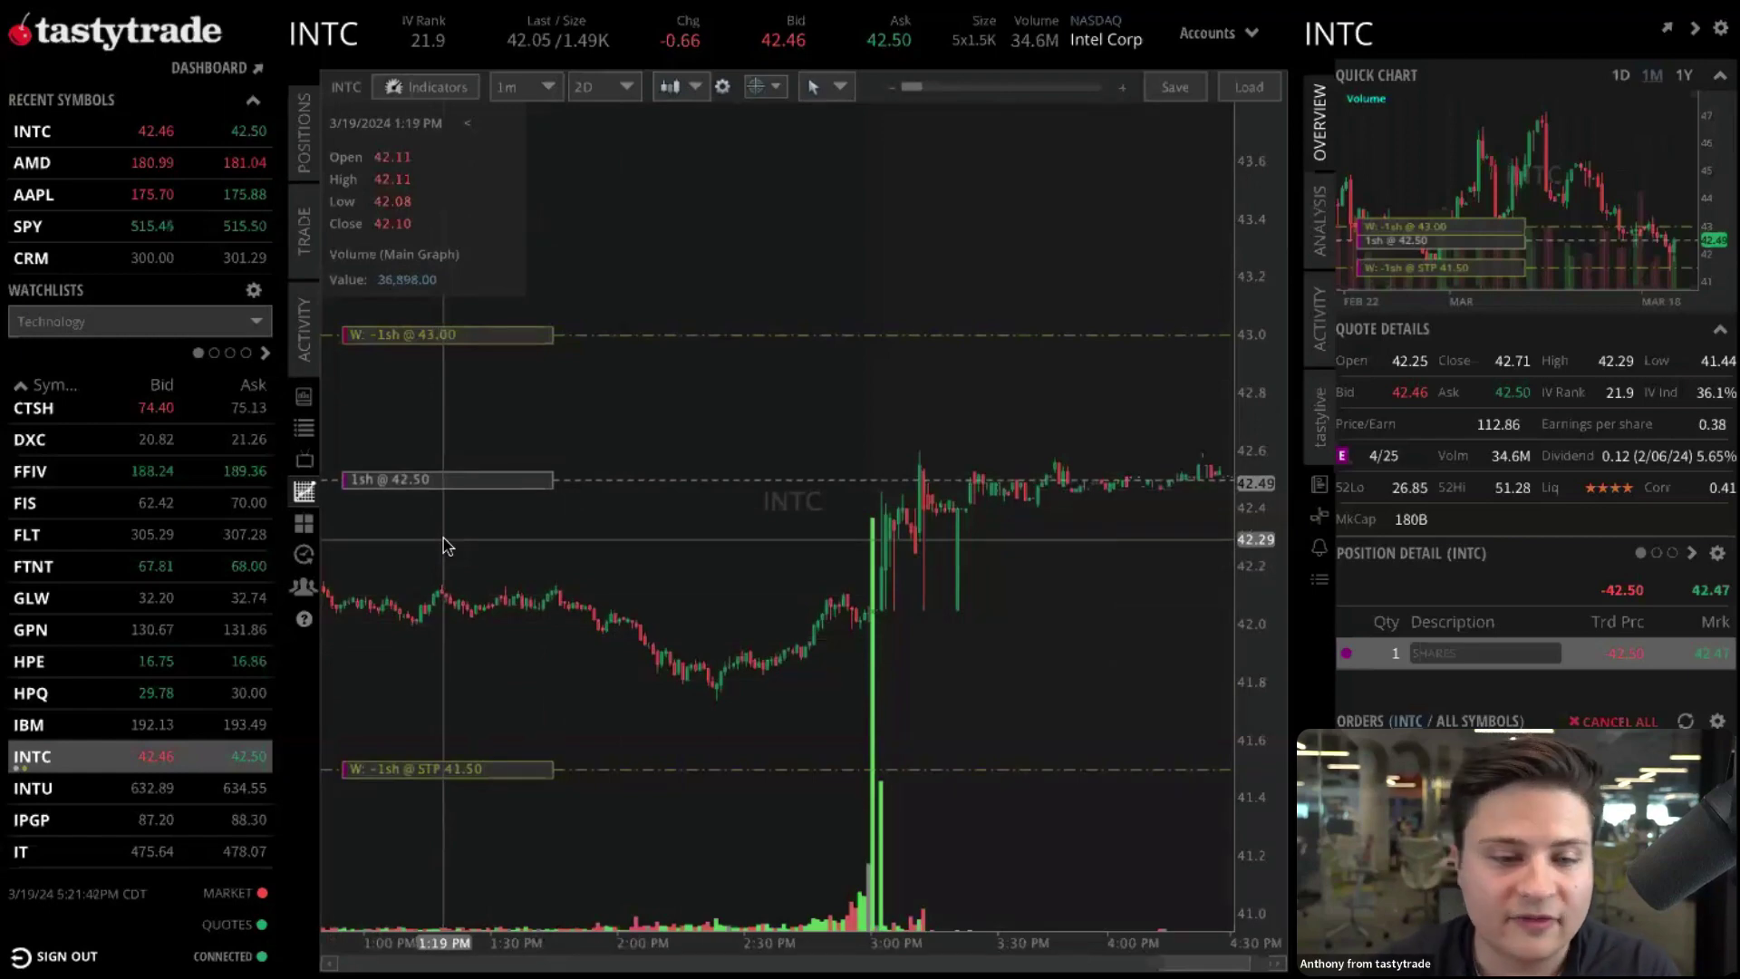
# Drag the chart's -1sh @ 43.00 profit order line down to 42.84
pyautogui.moveTo(449, 335)
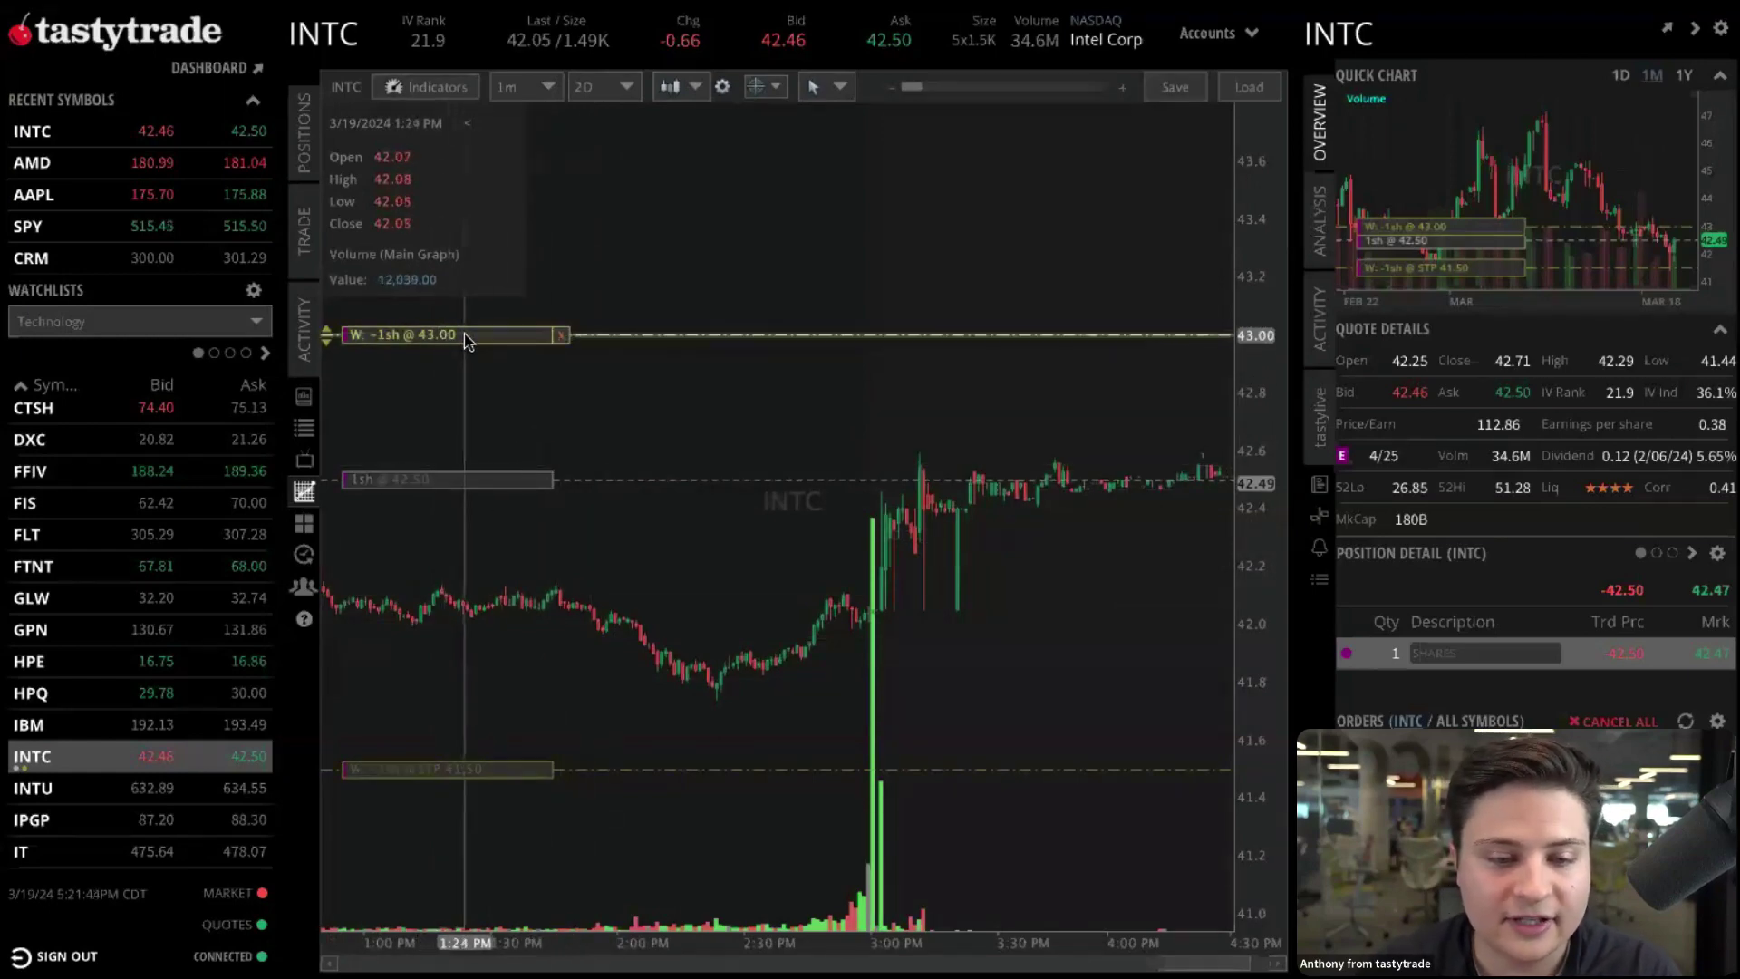
pyautogui.moveTo(464, 338); pyautogui.dragTo(467, 381)
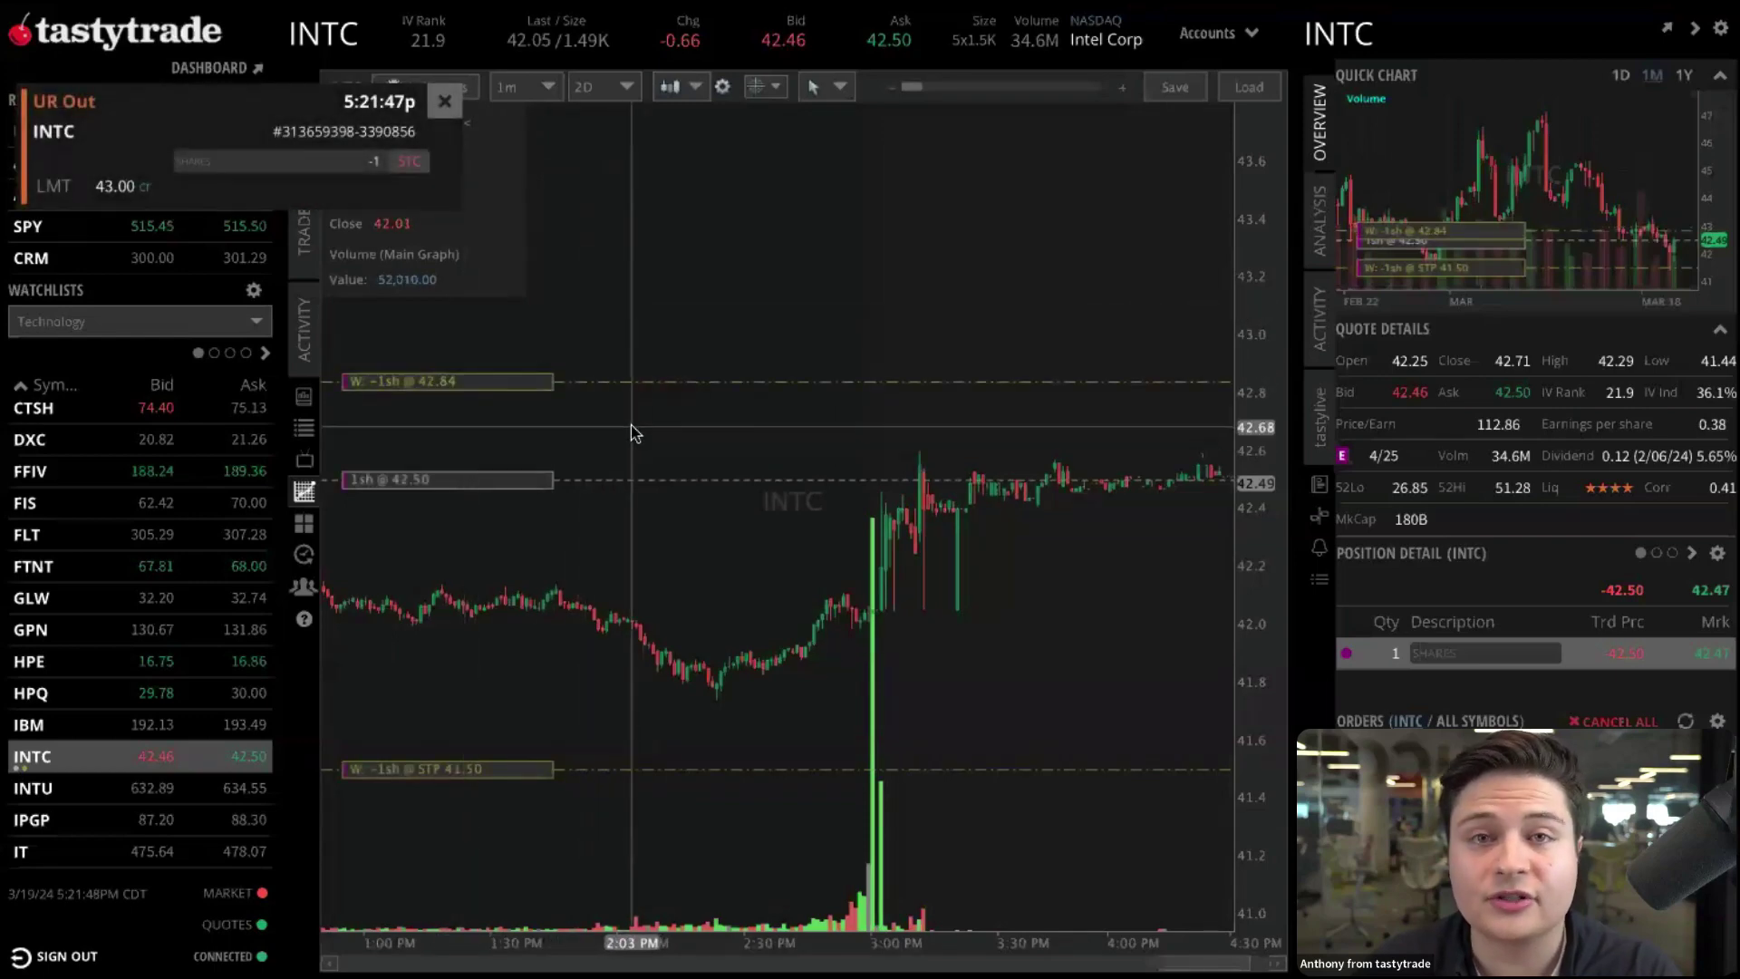